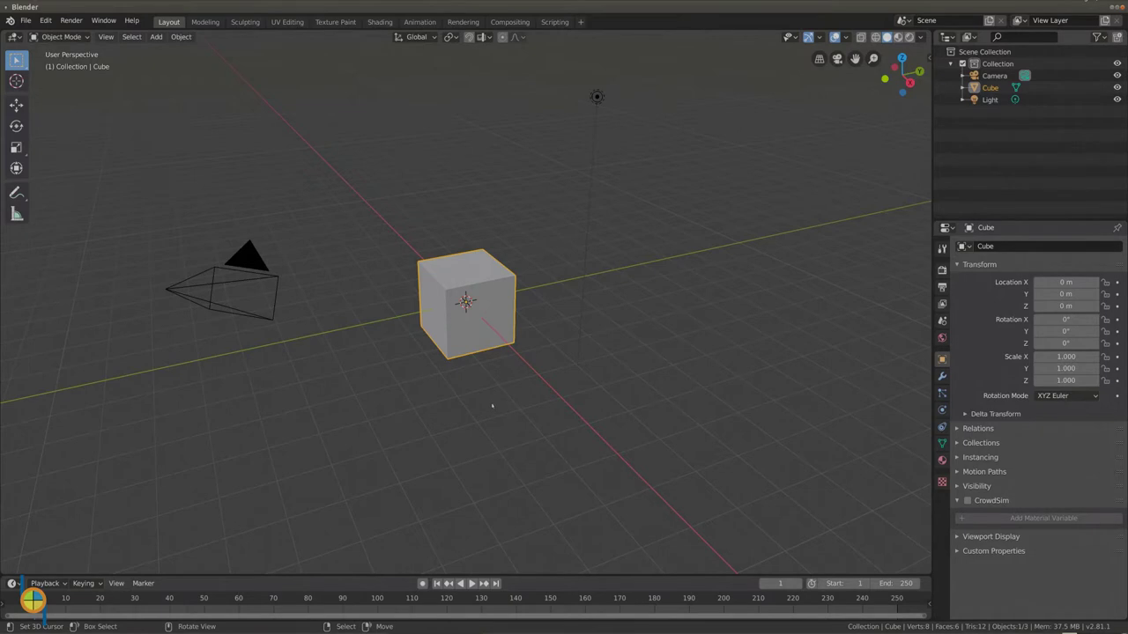
# Delete the default cube and add a mesh plane at the origin.
pyautogui.press('x')
pyautogui.click(492, 405)
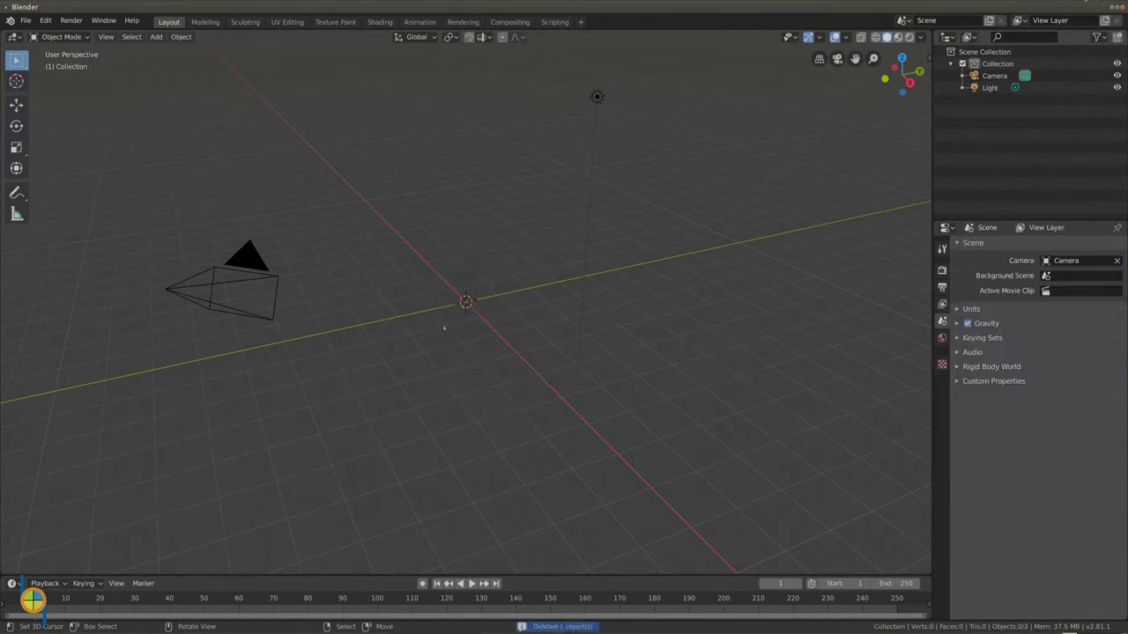
pyautogui.click(155, 37)
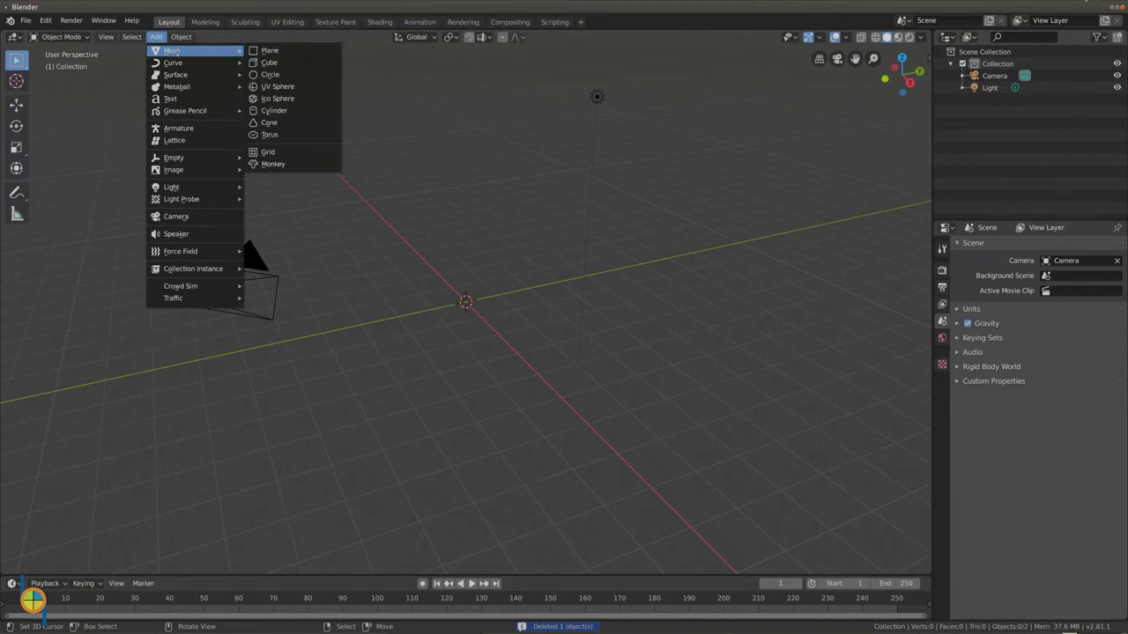
pyautogui.click(267, 50)
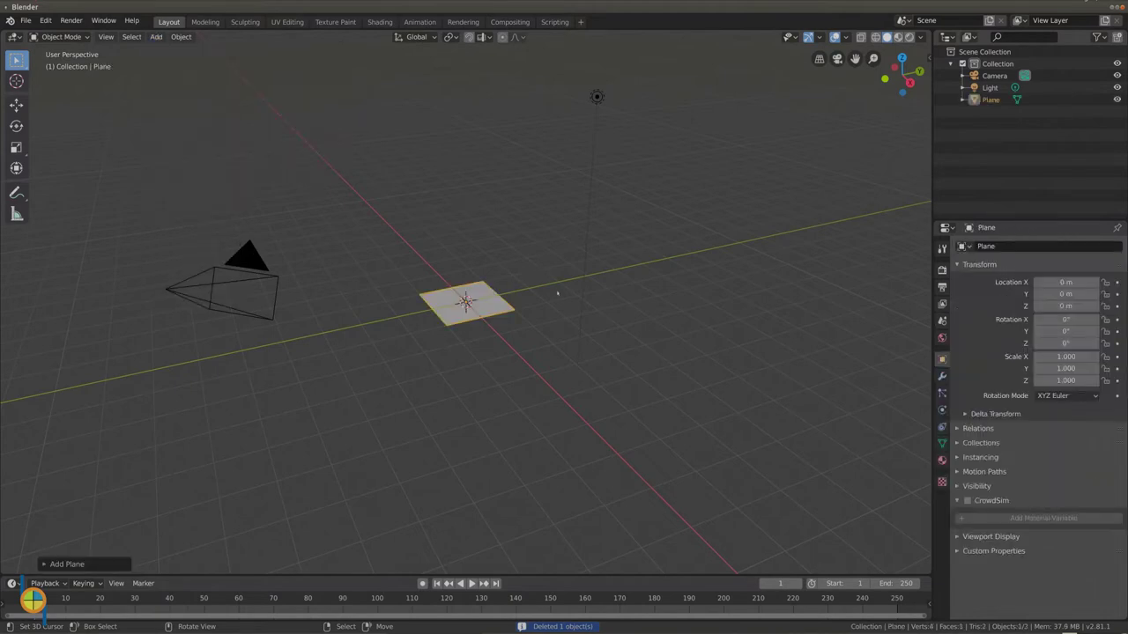
# Scale the plane up 25 times with S 25, then zoom out to see it all.
pyautogui.write('s25')
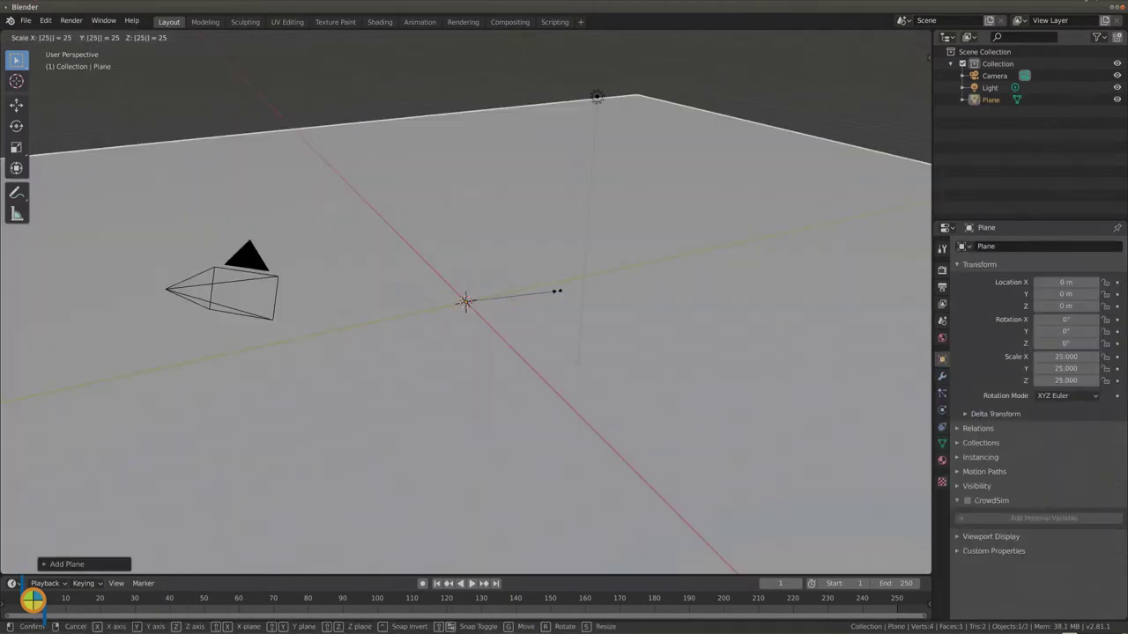
pyautogui.press('Return')
pyautogui.scroll(-5, 558, 292)
pyautogui.moveTo(529, 352); pyautogui.dragTo(520, 362, button='middle')
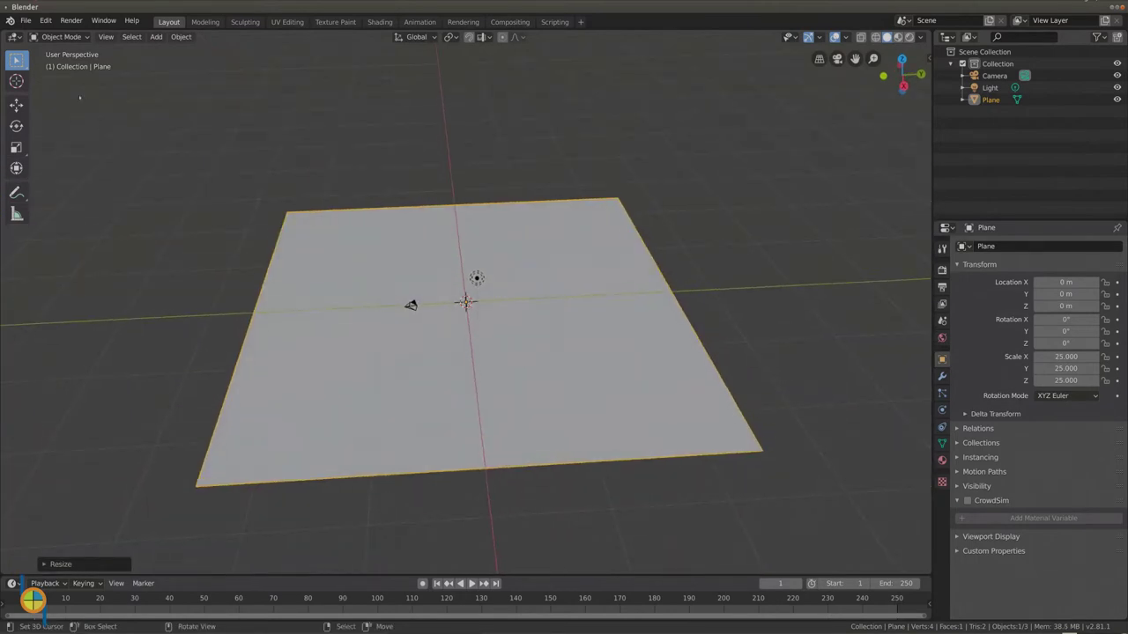
# In Edit Mode, subdivide the plane with 15 cuts into a 16×16 grid, then deselect everything.
pyautogui.click(60, 36)
pyautogui.click(54, 64)
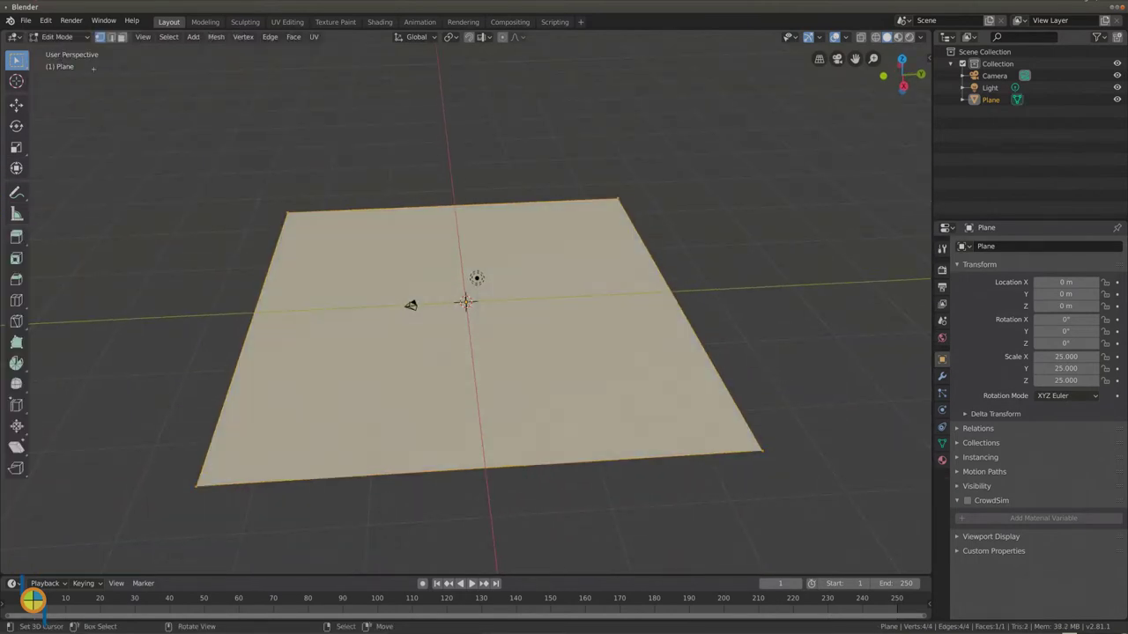
pyautogui.click(270, 37)
pyautogui.click(297, 93)
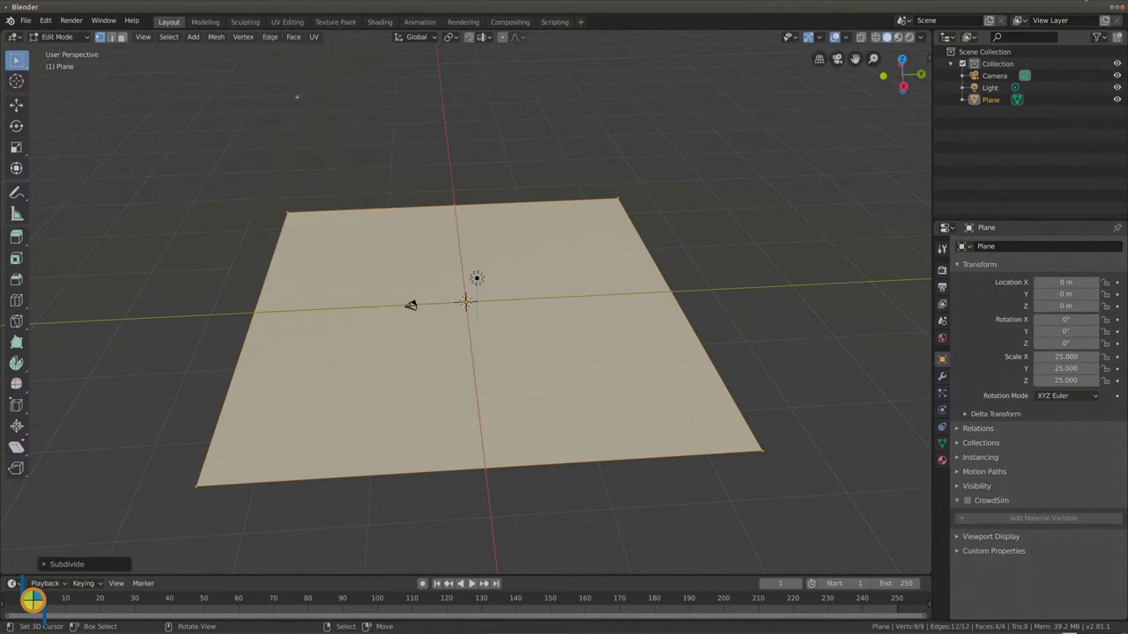
pyautogui.click(97, 566)
pyautogui.click(146, 481)
pyautogui.write('15')
pyautogui.press('Return')
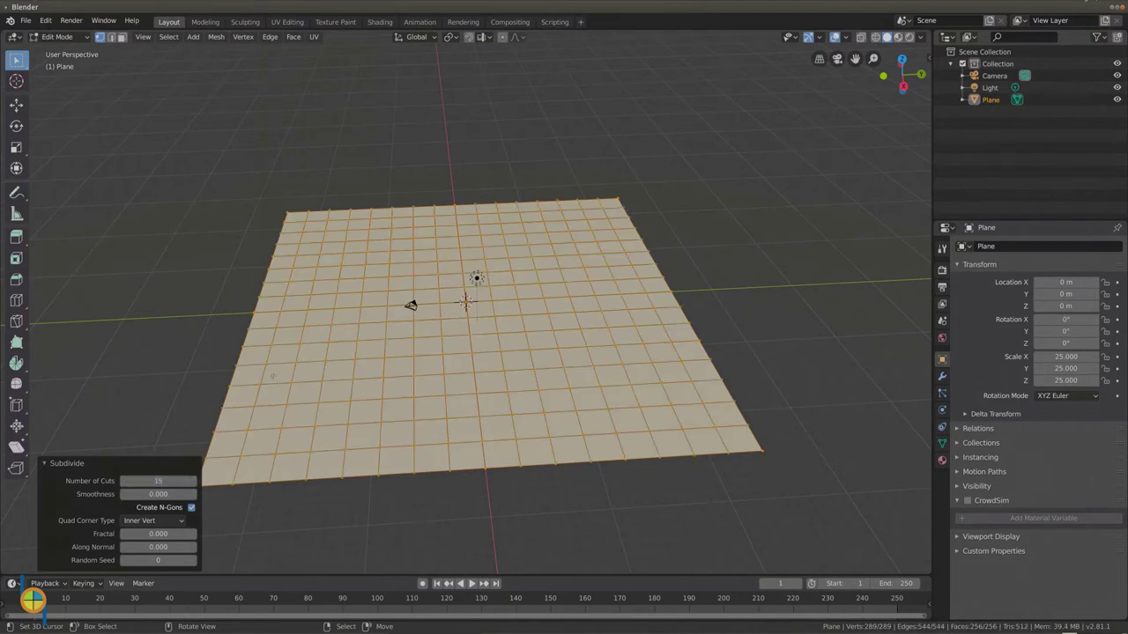
pyautogui.moveTo(370, 344); pyautogui.dragTo(363, 366, button='middle')
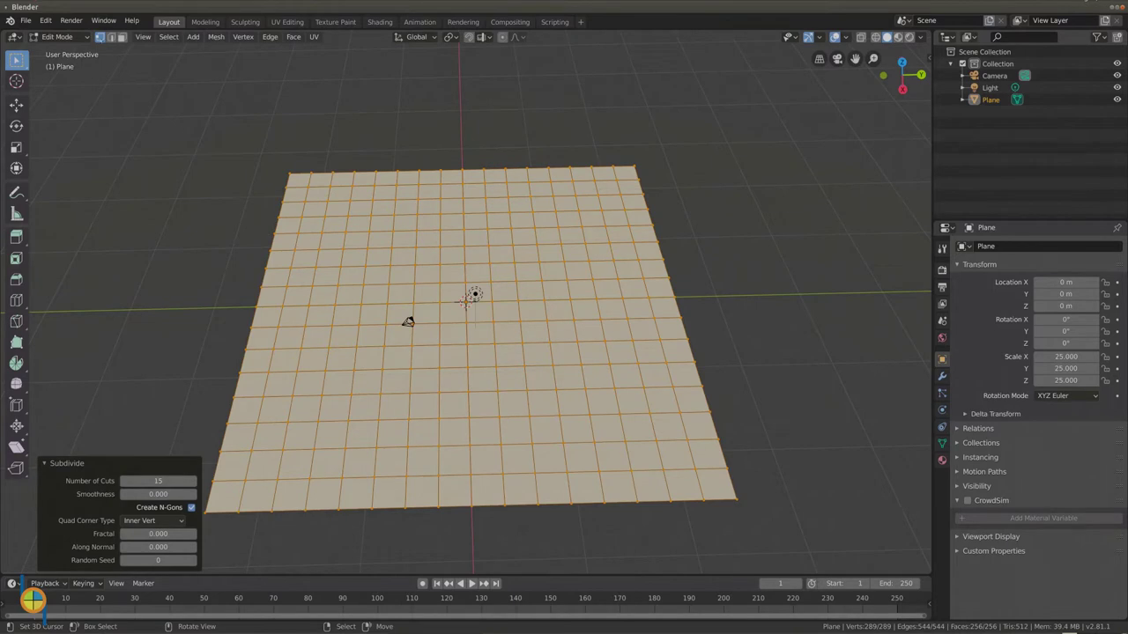
pyautogui.hotkey('alt', 'a')
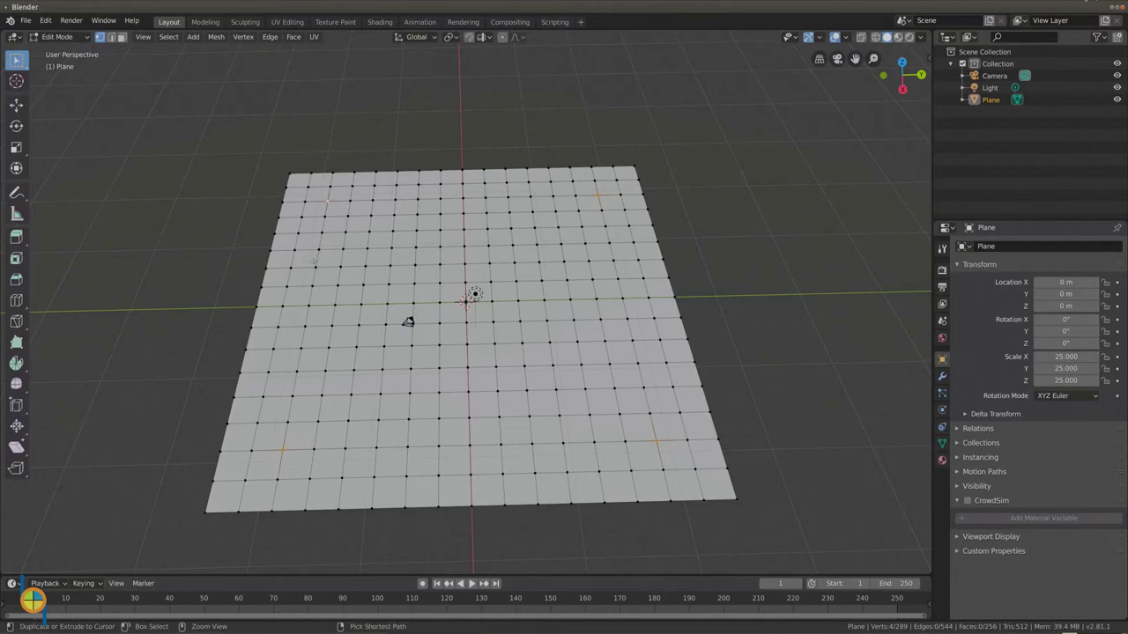
# Ctrl-click face paths to select the central 12×12 block of 144 faces, leaving a two-face border.
pyautogui.keyDown('ctrl'); pyautogui.click(326, 201); pyautogui.keyUp('ctrl')
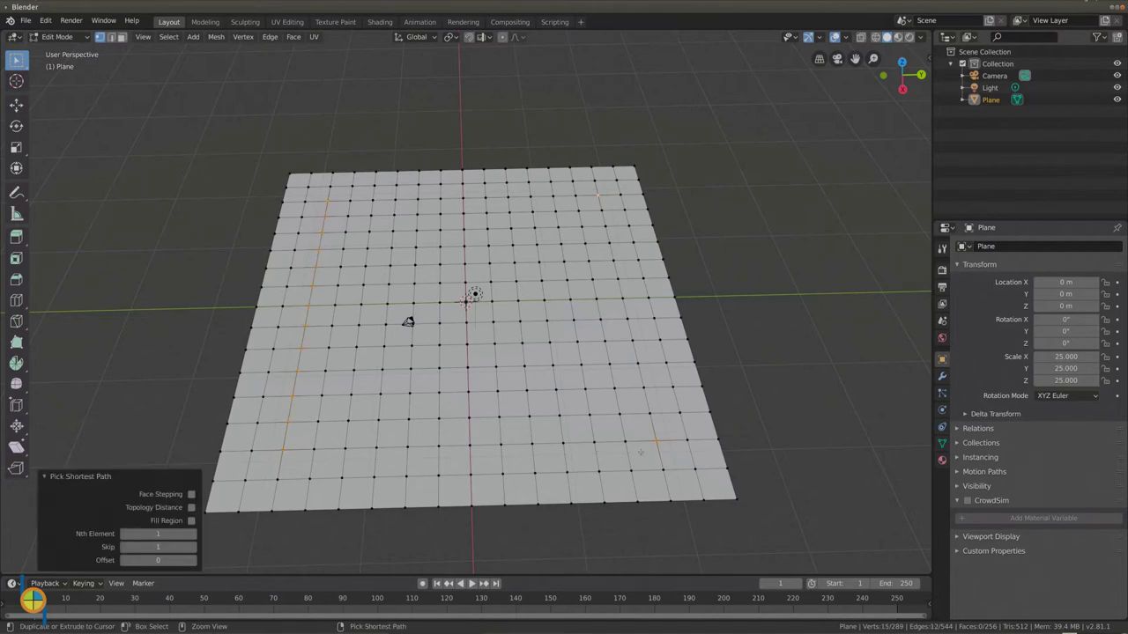
pyautogui.keyDown('ctrl'); pyautogui.click(599, 192); pyautogui.keyUp('ctrl')
pyautogui.keyDown('ctrl'); pyautogui.click(408, 322); pyautogui.keyUp('ctrl')
pyautogui.keyDown('ctrl'); pyautogui.click(338, 262); pyautogui.keyUp('ctrl')
pyautogui.keyDown('ctrl'); pyautogui.click(343, 446); pyautogui.keyUp('ctrl')
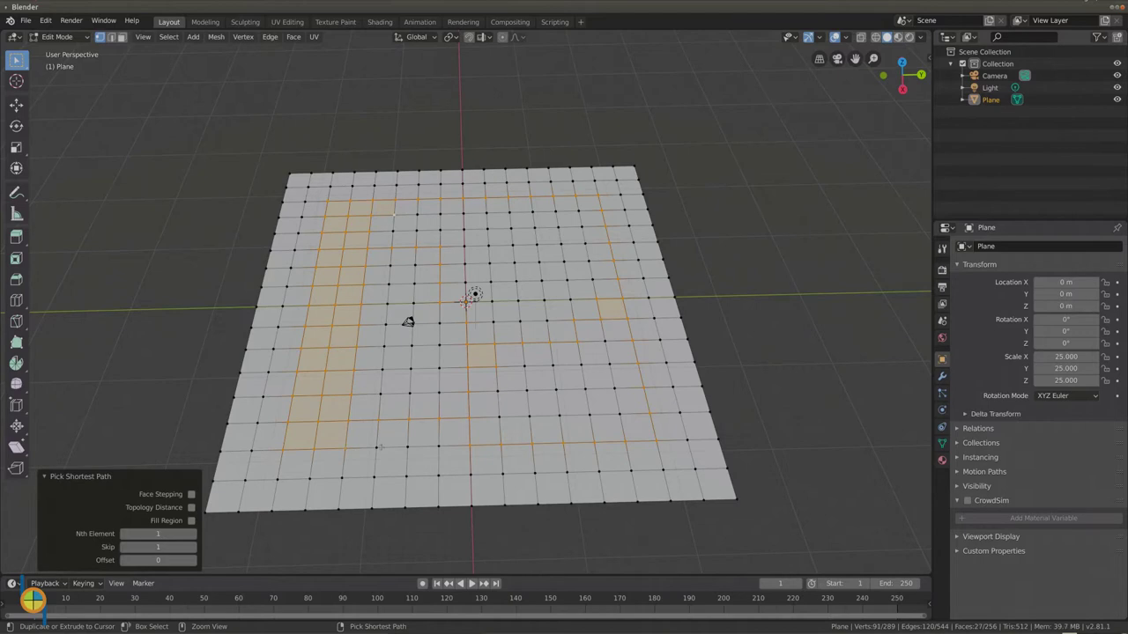
pyautogui.keyDown('ctrl'); pyautogui.click(394, 214); pyautogui.keyUp('ctrl')
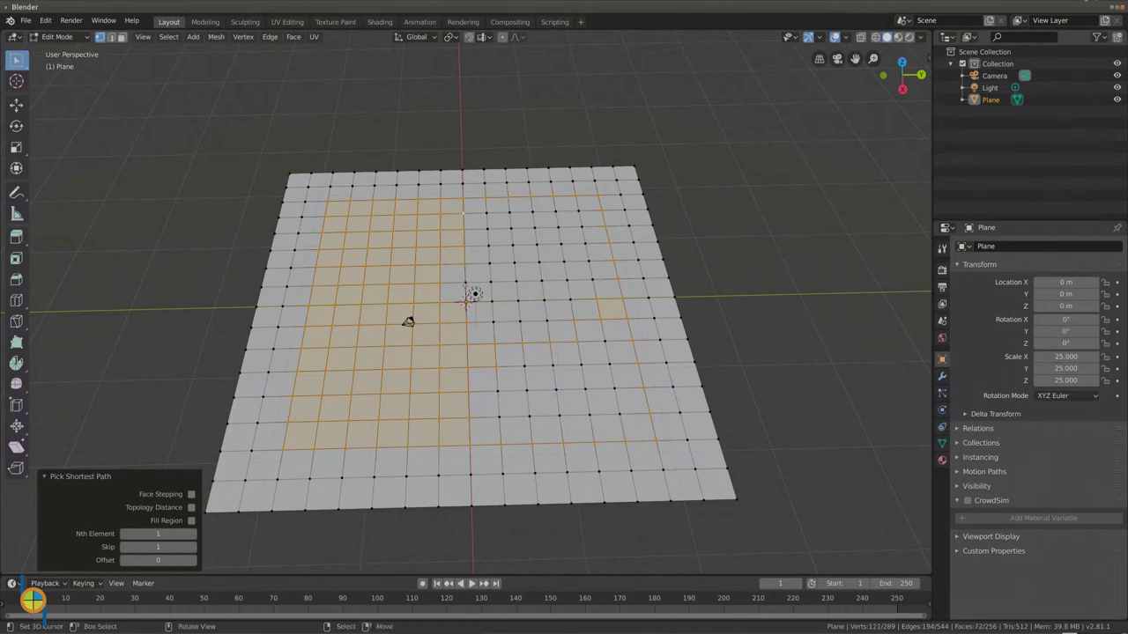
pyautogui.keyDown('shift'); pyautogui.click(471, 283); pyautogui.keyUp('shift')
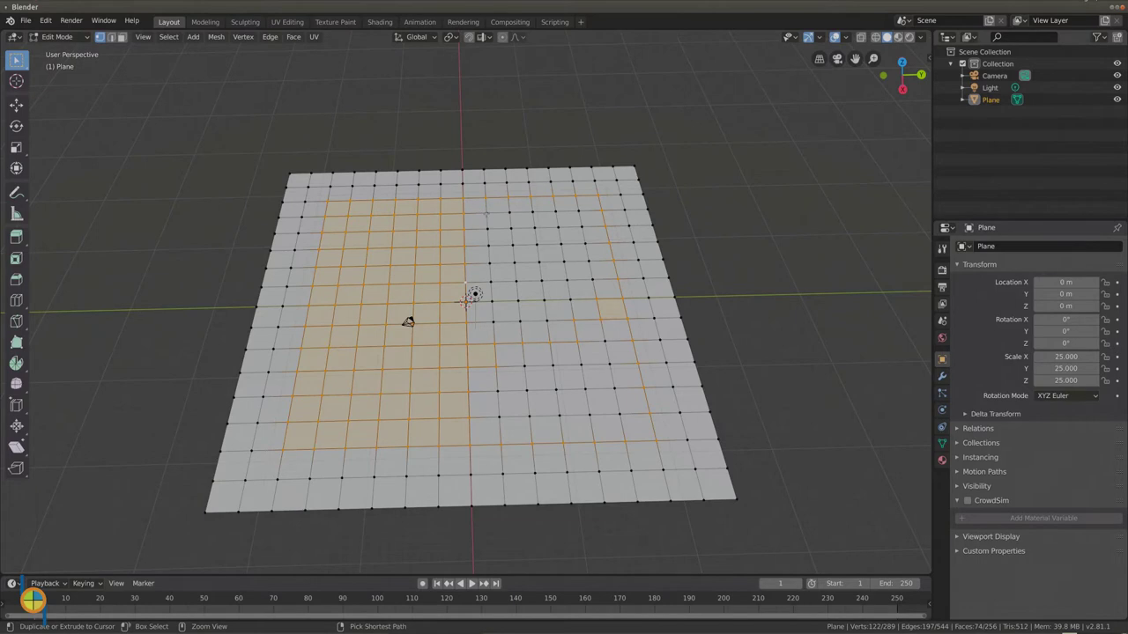
pyautogui.keyDown('ctrl'); pyautogui.click(502, 385); pyautogui.keyUp('ctrl')
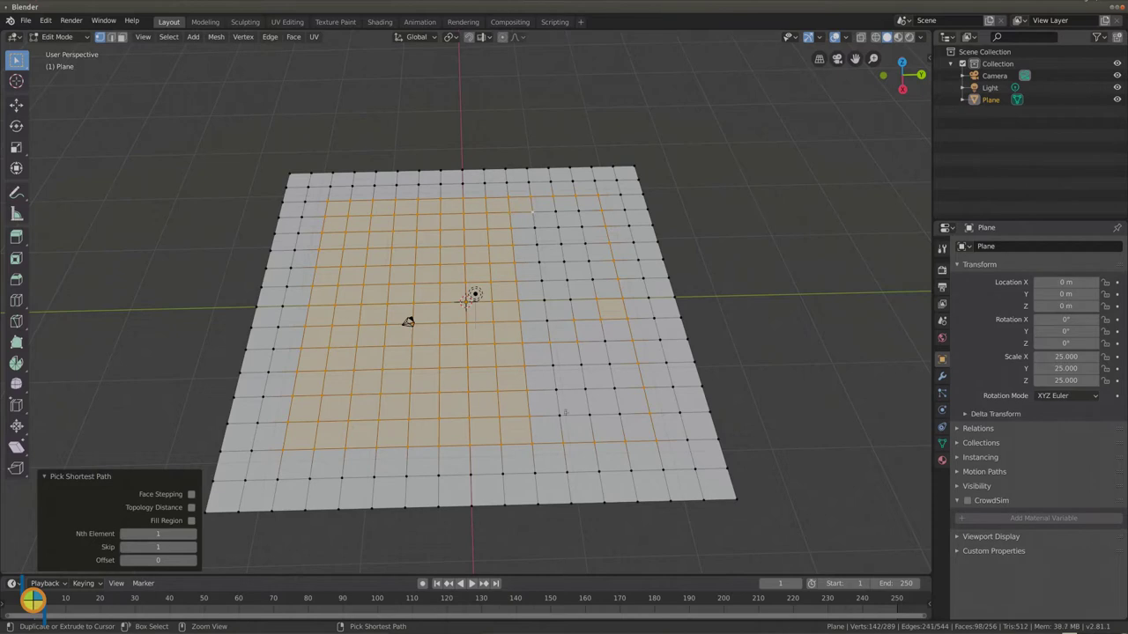
pyautogui.keyDown('ctrl'); pyautogui.click(532, 212); pyautogui.keyUp('ctrl')
pyautogui.keyDown('ctrl'); pyautogui.click(580, 212); pyautogui.keyUp('ctrl')
pyautogui.keyDown('ctrl'); pyautogui.click(619, 414); pyautogui.keyUp('ctrl')
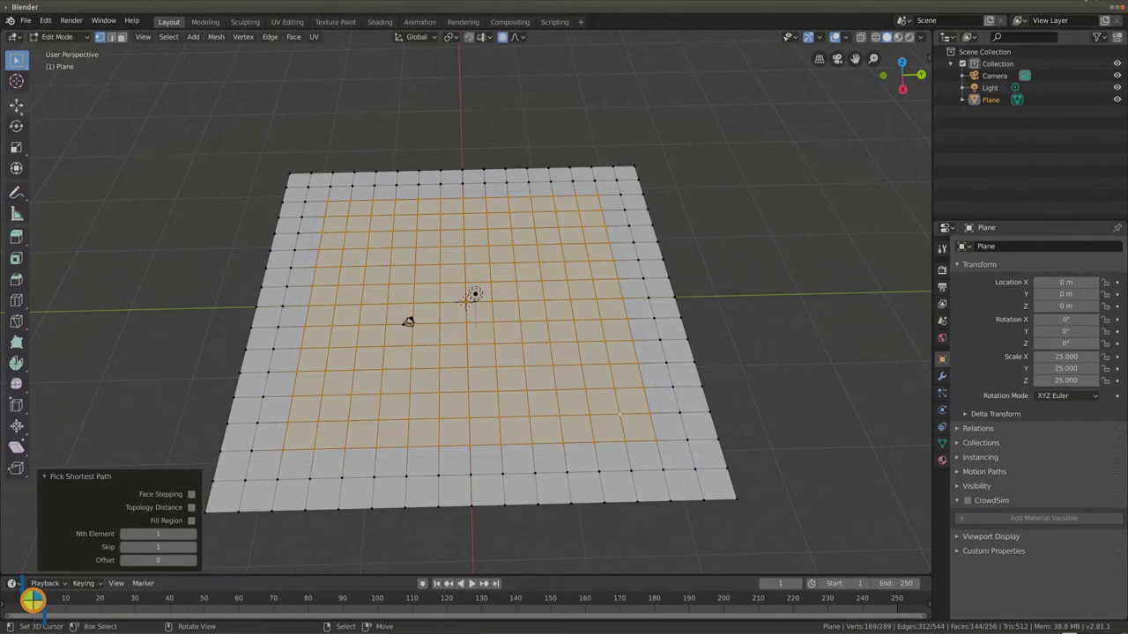
pyautogui.click(16, 104)
# Raise the selected faces 1.79 m on Z with smooth proportional falloff, size 8.14.
pyautogui.moveTo(135, 221); pyautogui.dragTo(224, 238, button='middle')
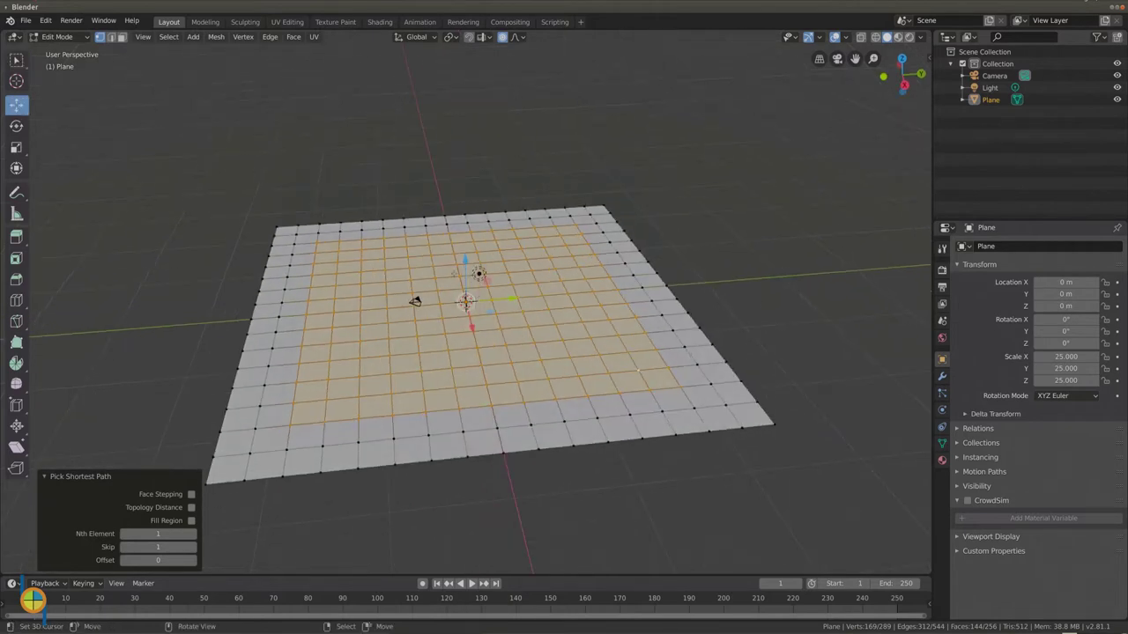
pyautogui.moveTo(465, 262); pyautogui.dragTo(464, 242)
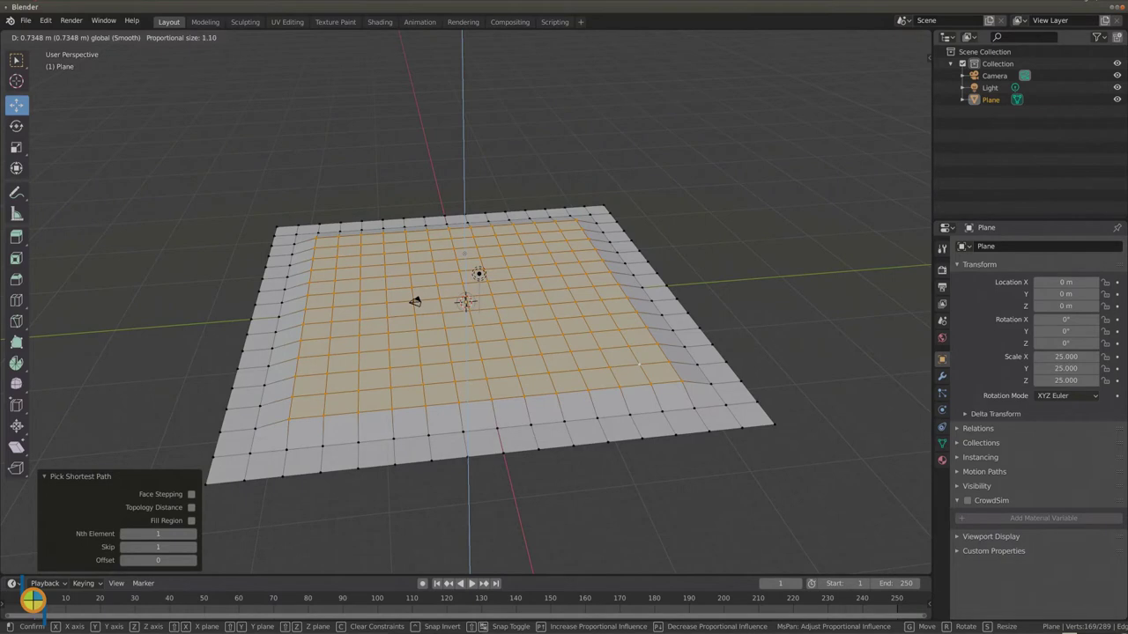
pyautogui.scroll(-14, 465, 301)
pyautogui.moveTo(465, 242); pyautogui.dragTo(464, 214)
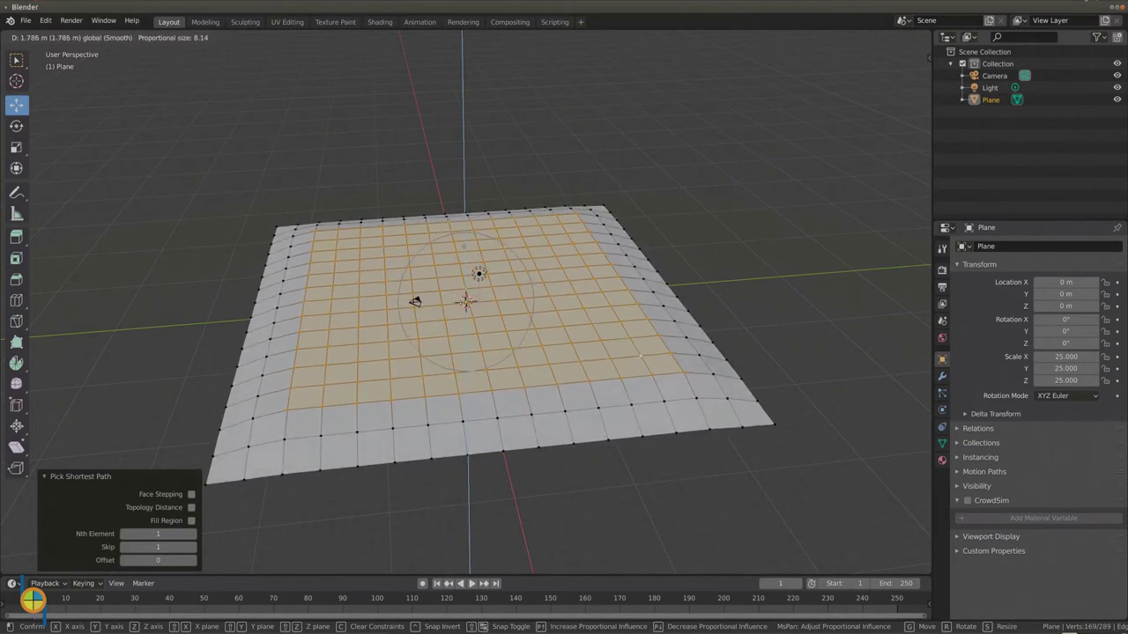
pyautogui.click(464, 214)
pyautogui.moveTo(464, 214); pyautogui.dragTo(474, 297, button='middle')
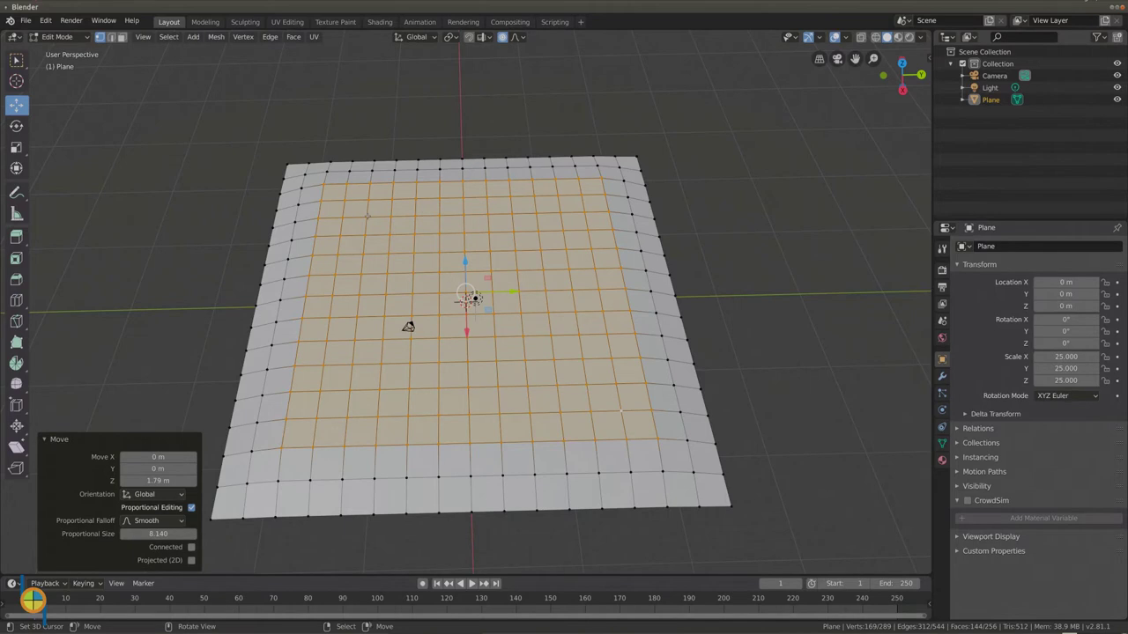
pyautogui.click(367, 216)
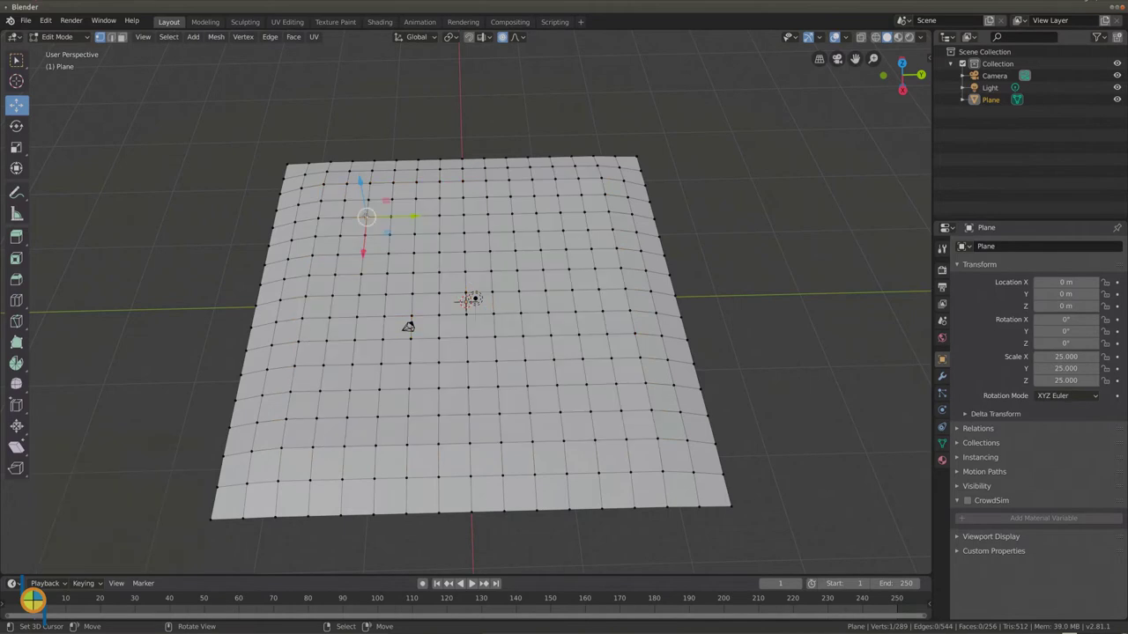
# Outline the central area with a closed loop of vertex paths.
pyautogui.keyDown('ctrl'); pyautogui.click(537, 214); pyautogui.keyUp('ctrl')
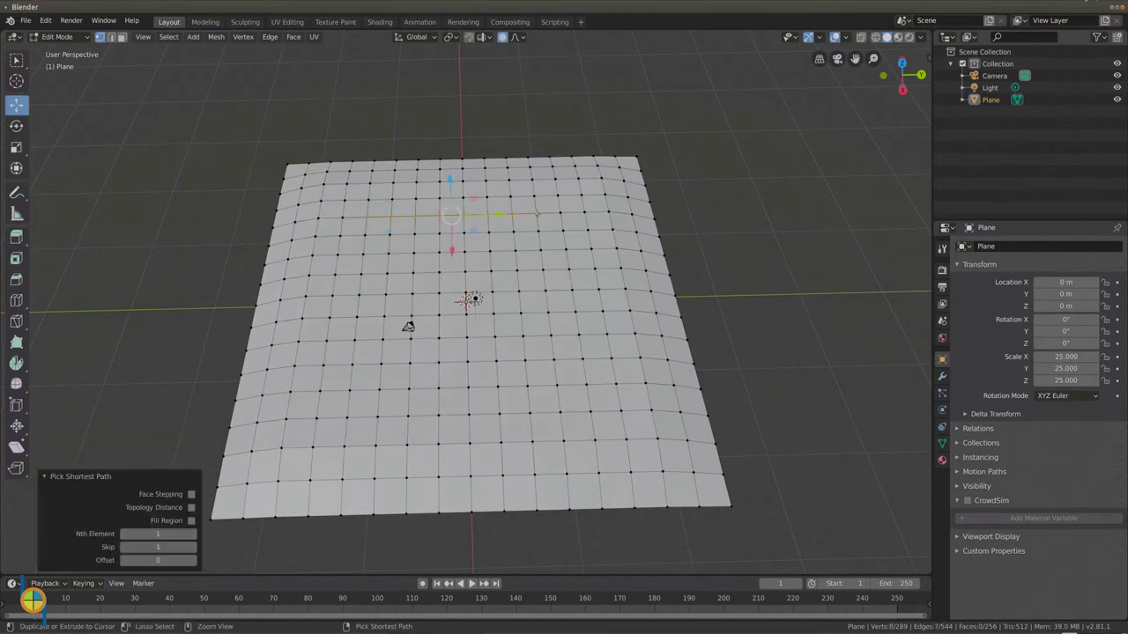
pyautogui.keyDown('ctrl'); pyautogui.click(557, 386); pyautogui.keyUp('ctrl')
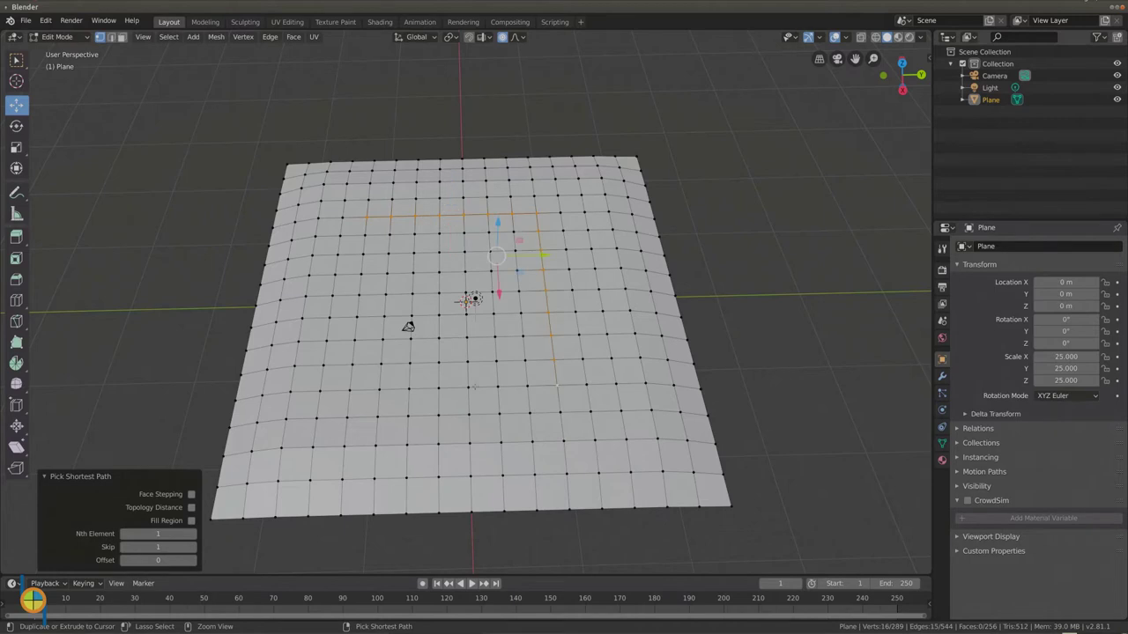
pyautogui.keyDown('ctrl'); pyautogui.click(350, 390); pyautogui.keyUp('ctrl')
pyautogui.keyDown('ctrl'); pyautogui.click(363, 216); pyautogui.keyUp('ctrl')
# Fill six columns of faces inside the loop, selecting a 56-face central block.
pyautogui.keyDown('ctrl'); pyautogui.click(378, 362); pyautogui.keyUp('ctrl')
pyautogui.keyDown('ctrl'); pyautogui.click(414, 237); pyautogui.keyUp('ctrl')
pyautogui.keyDown('ctrl'); pyautogui.click(410, 362); pyautogui.keyUp('ctrl')
pyautogui.keyDown('ctrl'); pyautogui.click(440, 233); pyautogui.keyUp('ctrl')
pyautogui.keyDown('ctrl'); pyautogui.click(436, 361); pyautogui.keyUp('ctrl')
pyautogui.keyDown('ctrl'); pyautogui.click(464, 233); pyautogui.keyUp('ctrl')
pyautogui.keyDown('ctrl'); pyautogui.click(467, 361); pyautogui.keyUp('ctrl')
pyautogui.keyDown('ctrl'); pyautogui.click(496, 361); pyautogui.keyUp('ctrl')
pyautogui.keyDown('ctrl'); pyautogui.click(515, 235); pyautogui.keyUp('ctrl')
pyautogui.keyDown('ctrl'); pyautogui.click(526, 353); pyautogui.keyUp('ctrl')
# Lift the 56 central faces 2.69 m on Z with smooth proportional size about 10.8.
pyautogui.moveTo(432, 401); pyautogui.dragTo(426, 322, button='middle')
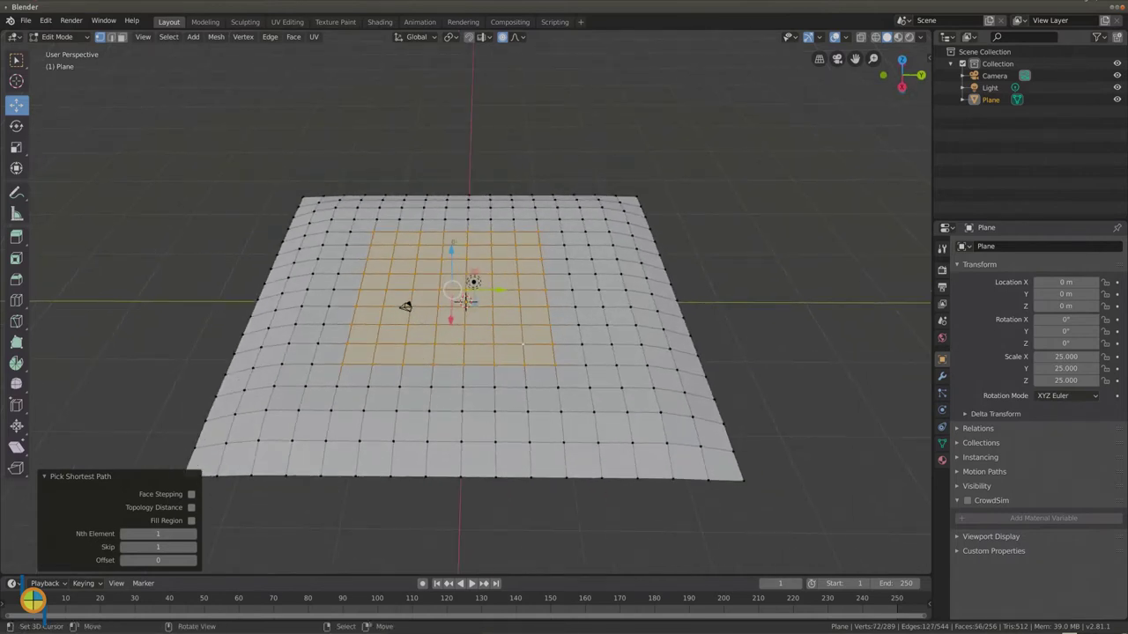
pyautogui.moveTo(452, 251); pyautogui.dragTo(455, 235)
pyautogui.scroll(-2, 455, 238)
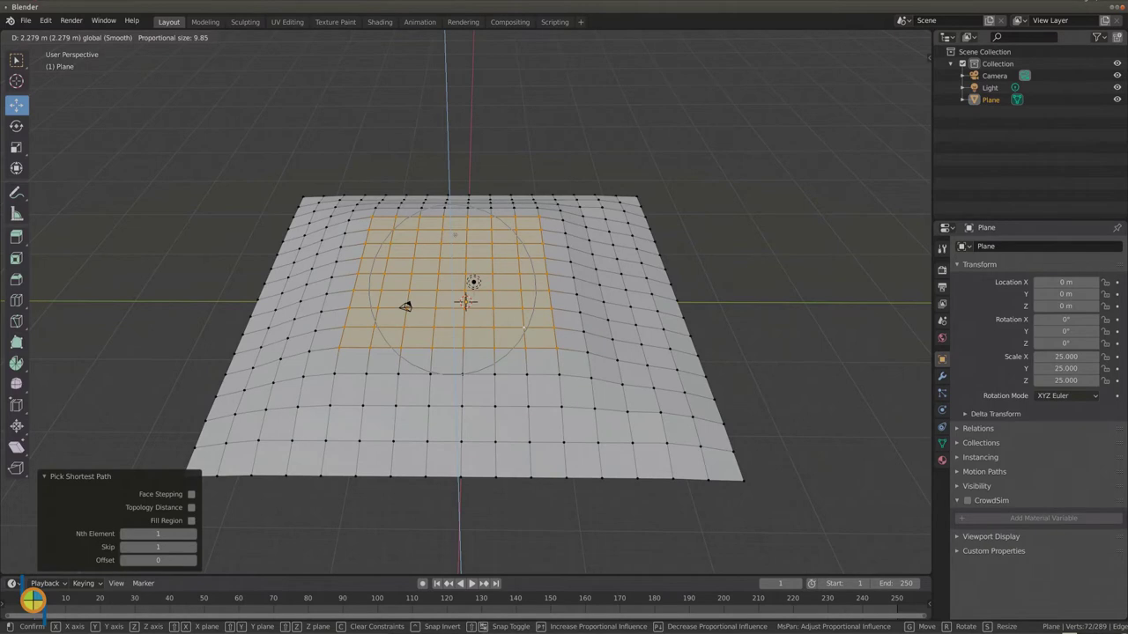
pyautogui.scroll(-1, 455, 235)
pyautogui.scroll(1, 455, 235)
pyautogui.scroll(2, 455, 236)
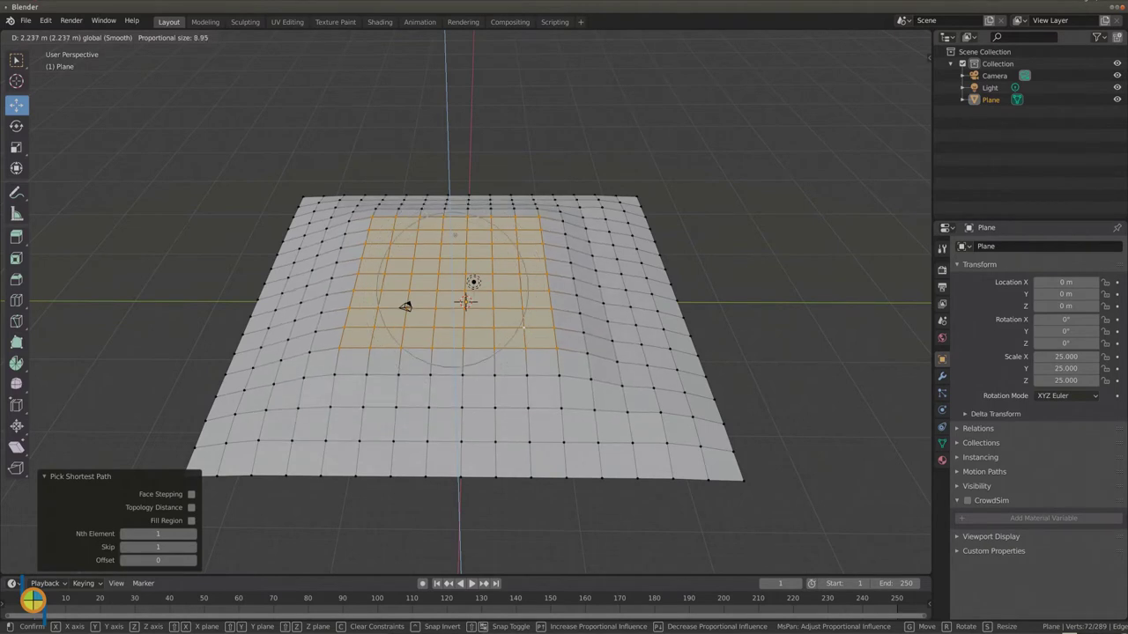
pyautogui.scroll(2, 455, 235)
pyautogui.moveTo(454, 235); pyautogui.dragTo(455, 232)
pyautogui.scroll(-2, 455, 232)
pyautogui.scroll(-2, 454, 232)
pyautogui.scroll(-1, 455, 232)
pyautogui.click(454, 232)
pyautogui.moveTo(455, 232)
pyautogui.mouseDown(button='middle')
pyautogui.moveTo(474, 221)
pyautogui.moveTo(474, 232)
pyautogui.mouseUp(button='middle')
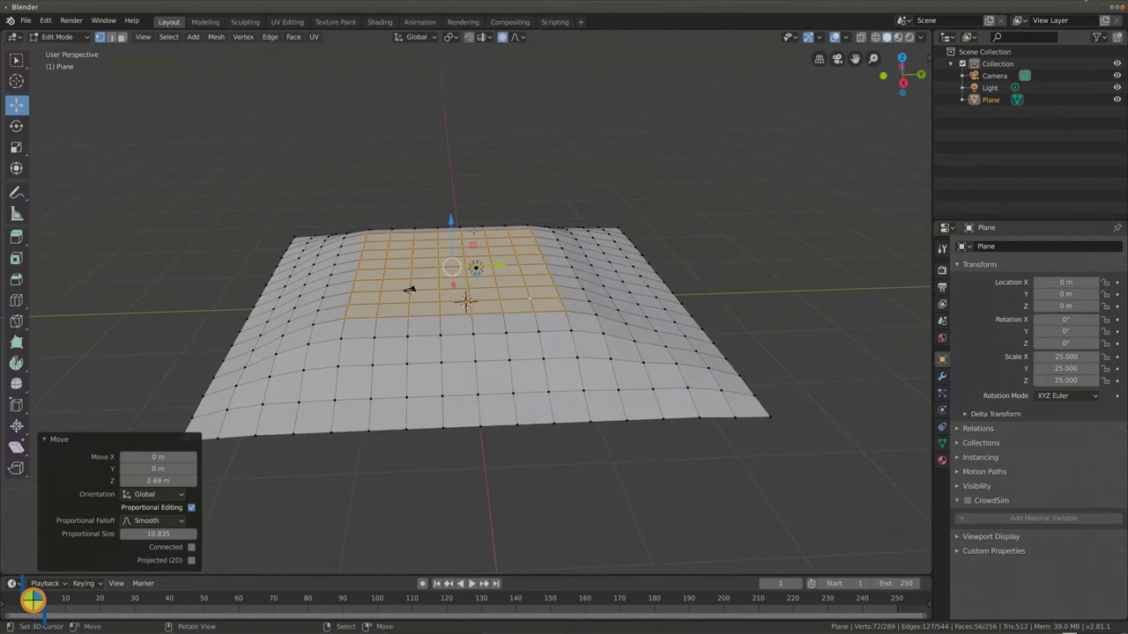
# Select the whole mesh and return to Object Mode.
pyautogui.press('a')
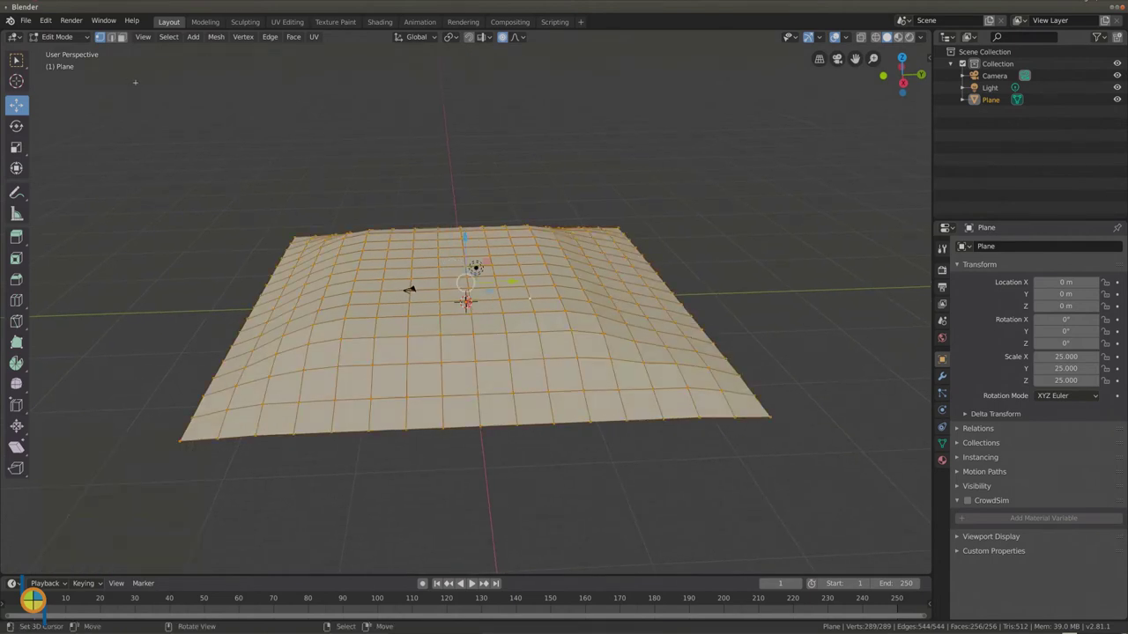
pyautogui.click(58, 36)
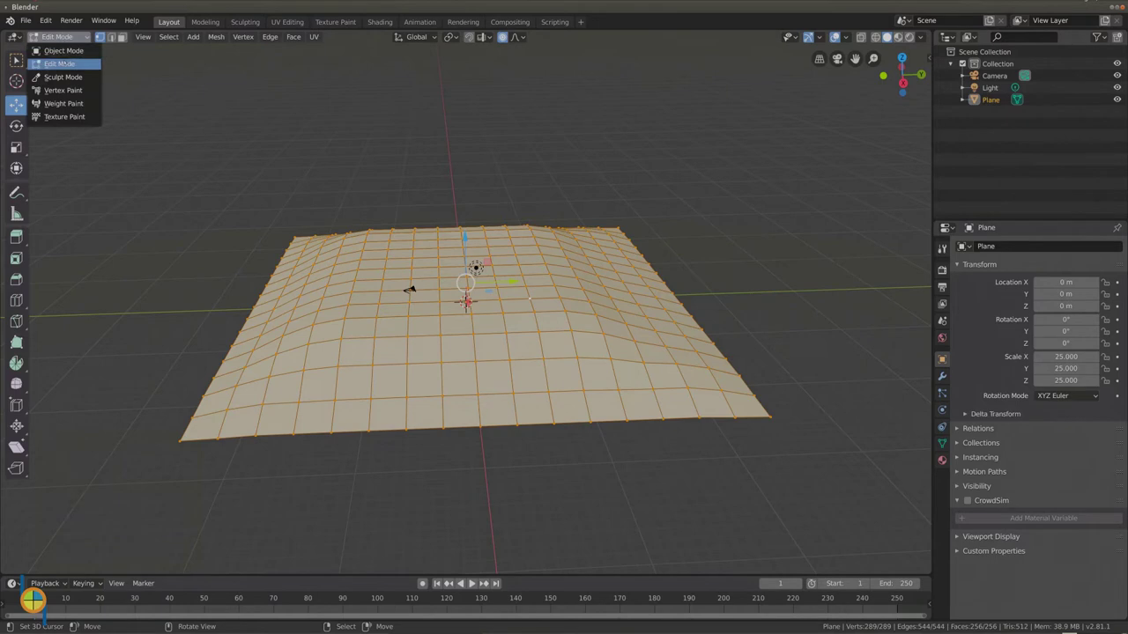
pyautogui.click(65, 52)
pyautogui.moveTo(191, 270); pyautogui.dragTo(193, 278, button='middle')
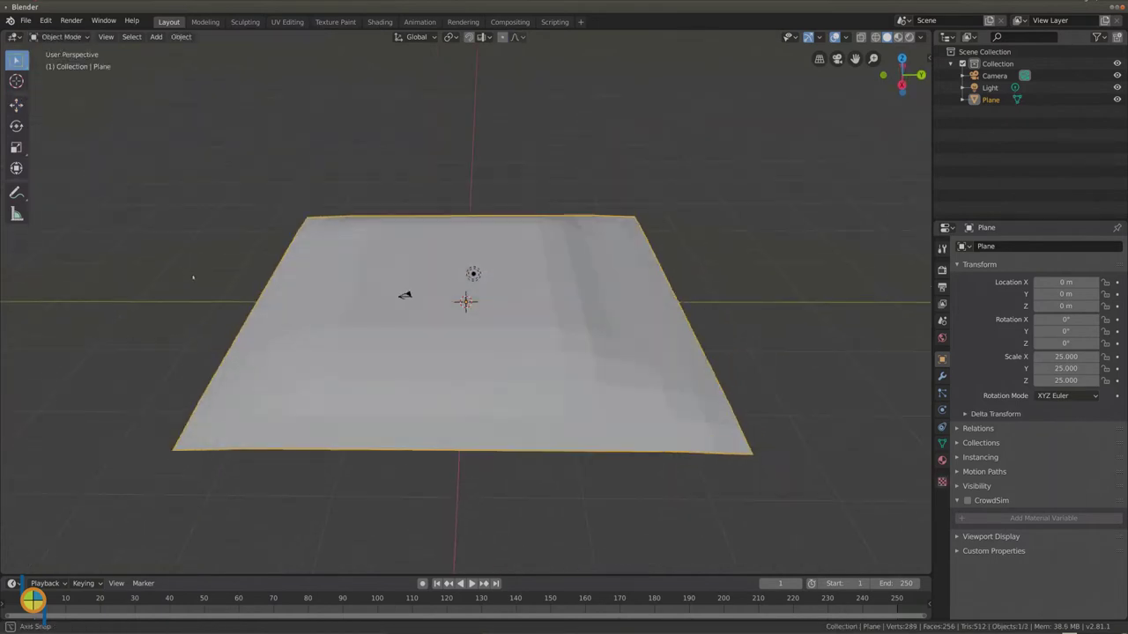
# Create Material.001 with a pale beige base colour (HSV 0.111, 0.219, 0.906).
pyautogui.click(942, 461)
pyautogui.click(1052, 298)
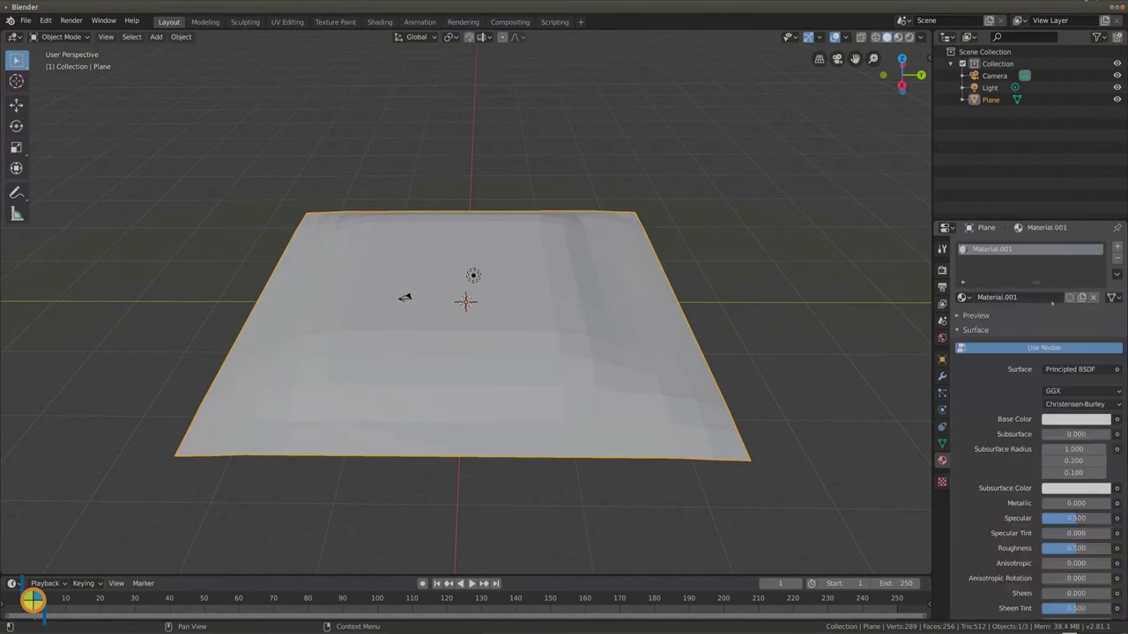
pyautogui.click(1059, 369)
pyautogui.click(1043, 256)
pyautogui.moveTo(1043, 256); pyautogui.dragTo(1044, 254)
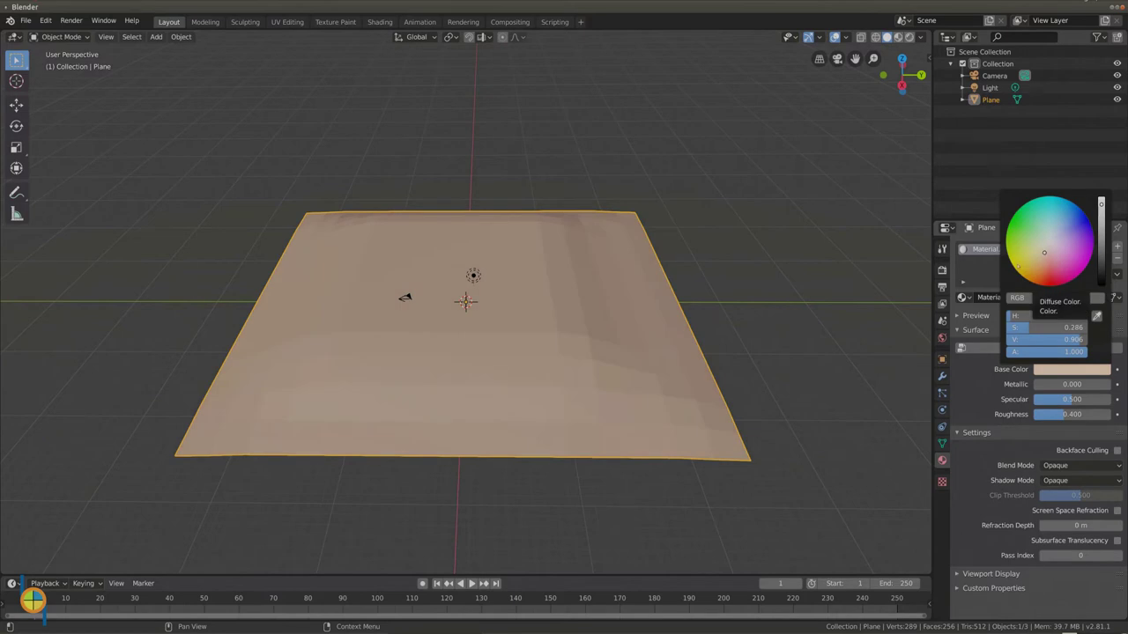
pyautogui.moveTo(1044, 253); pyautogui.dragTo(1044, 247)
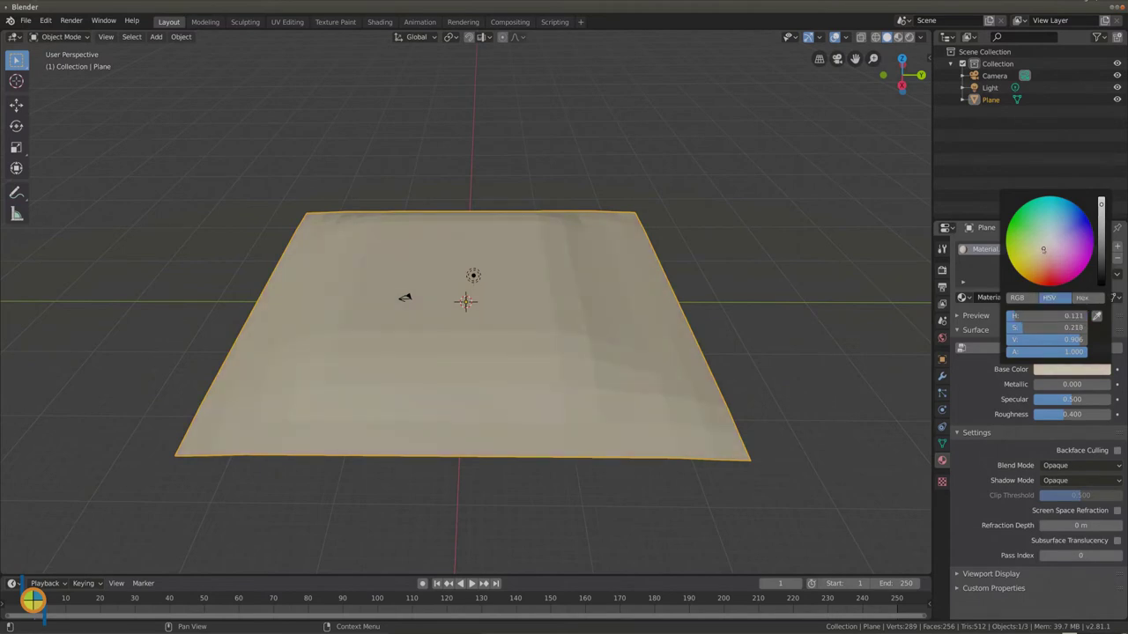
pyautogui.moveTo(773, 384); pyautogui.dragTo(776, 371, button='middle')
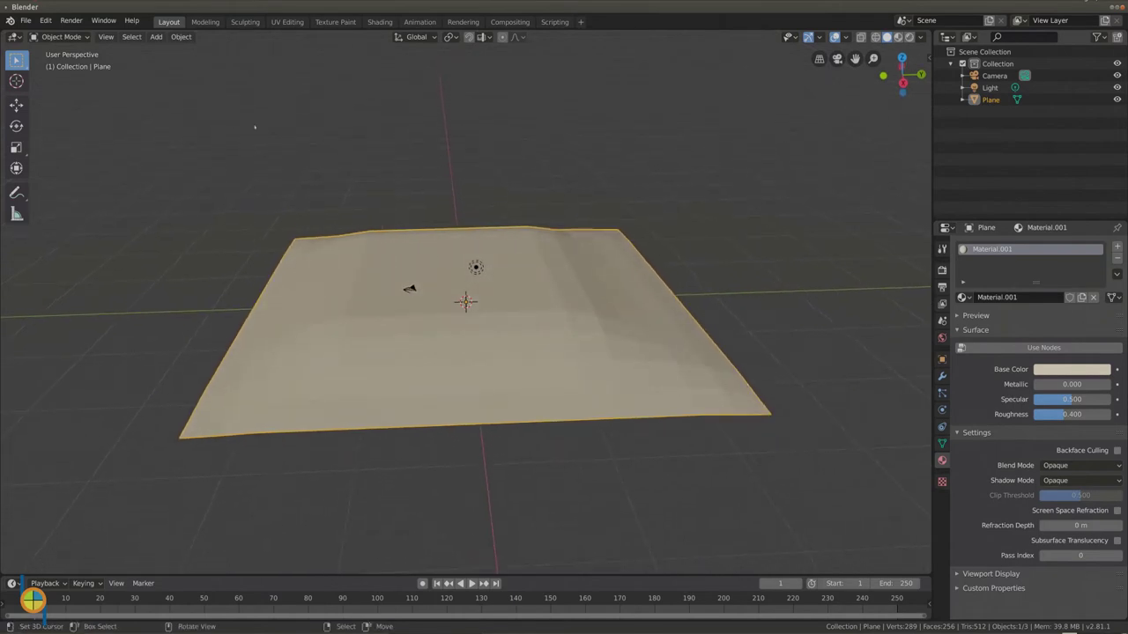
# Switch the plane to Edit Mode with face selection and view it more from above.
pyautogui.click(61, 37)
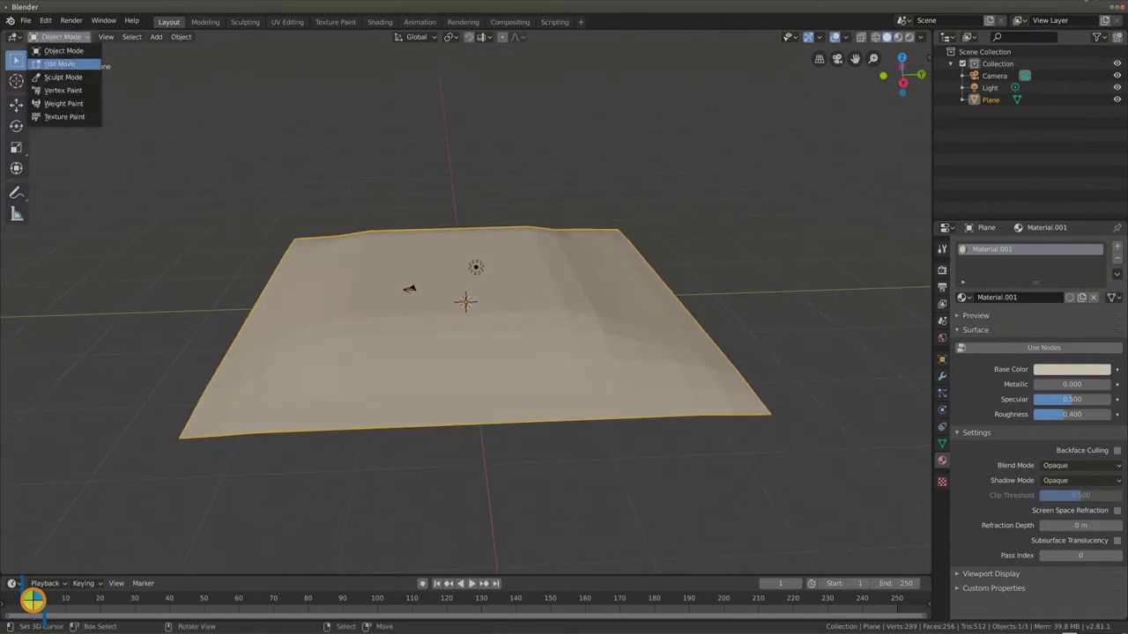
pyautogui.click(57, 66)
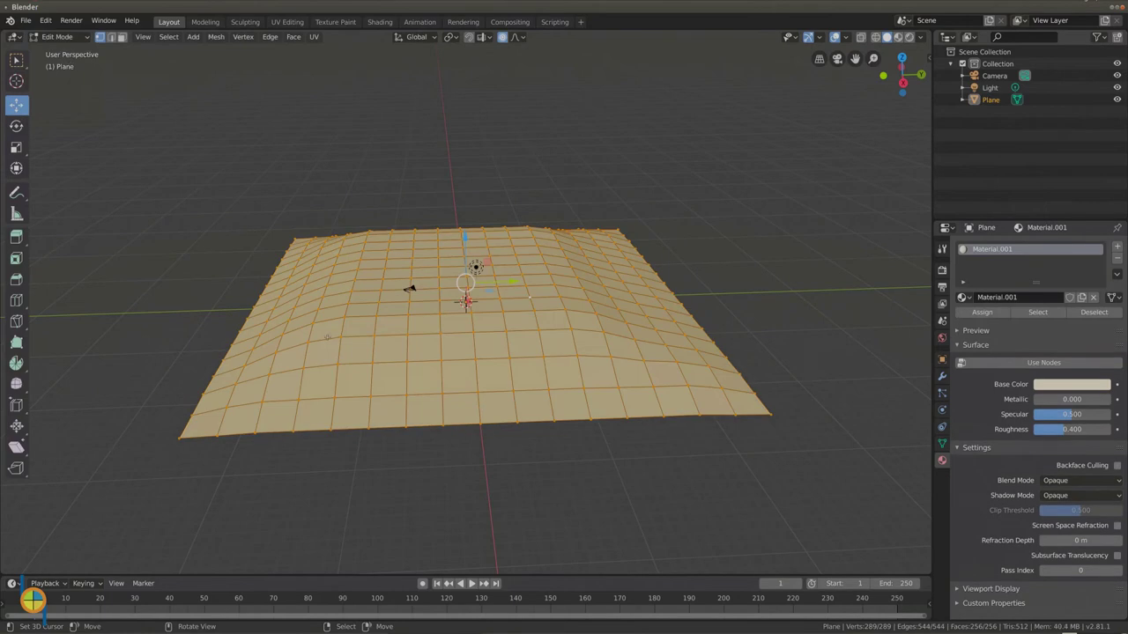
pyautogui.click(121, 36)
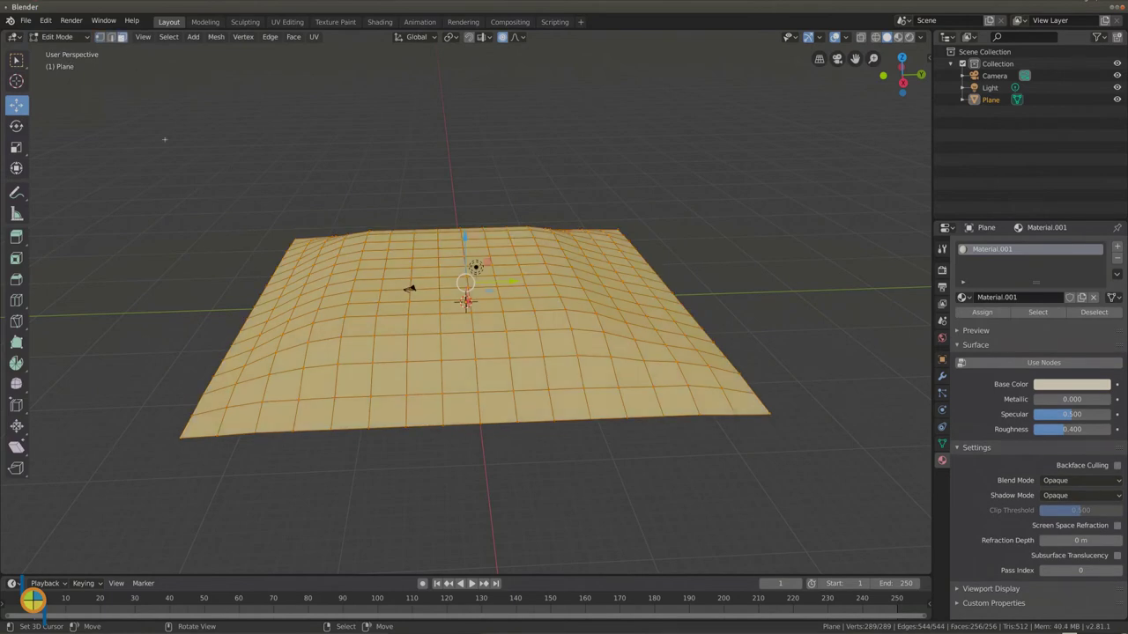
pyautogui.moveTo(187, 180); pyautogui.dragTo(188, 200, button='middle')
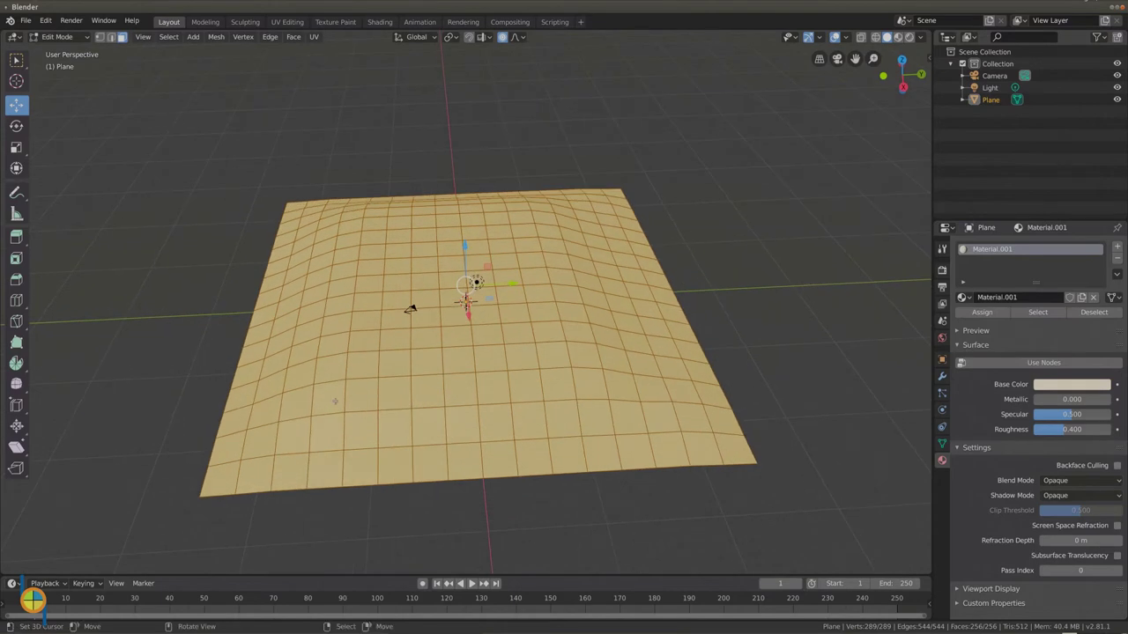
# Select a ring of faces around the top of the hill.
pyautogui.click(335, 401)
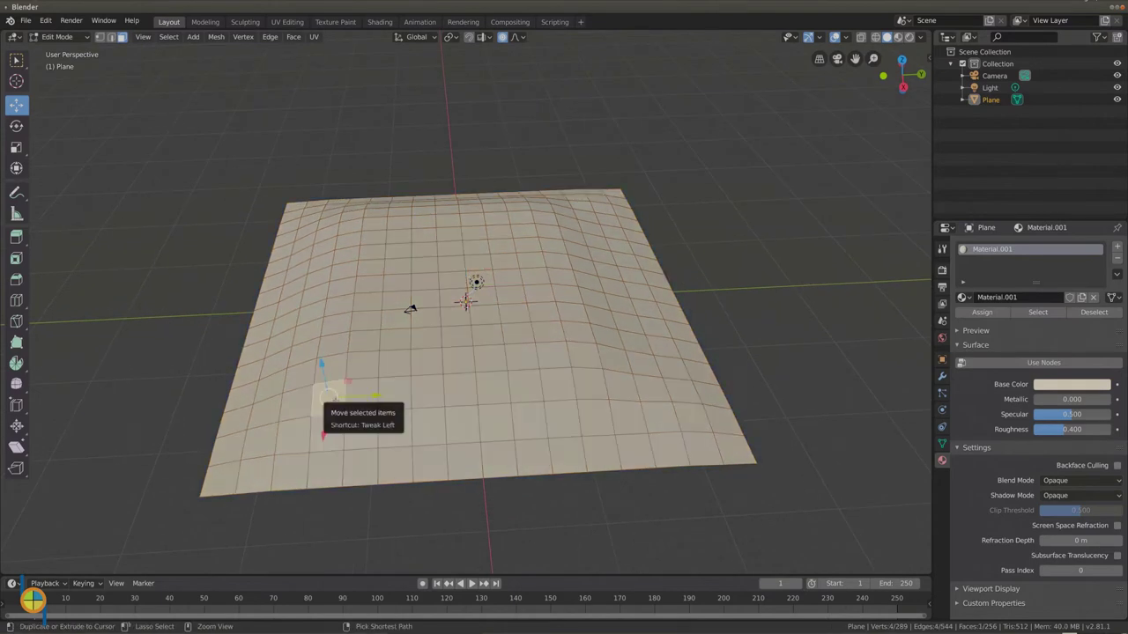
pyautogui.keyDown('ctrl'); pyautogui.click(352, 214); pyautogui.keyUp('ctrl')
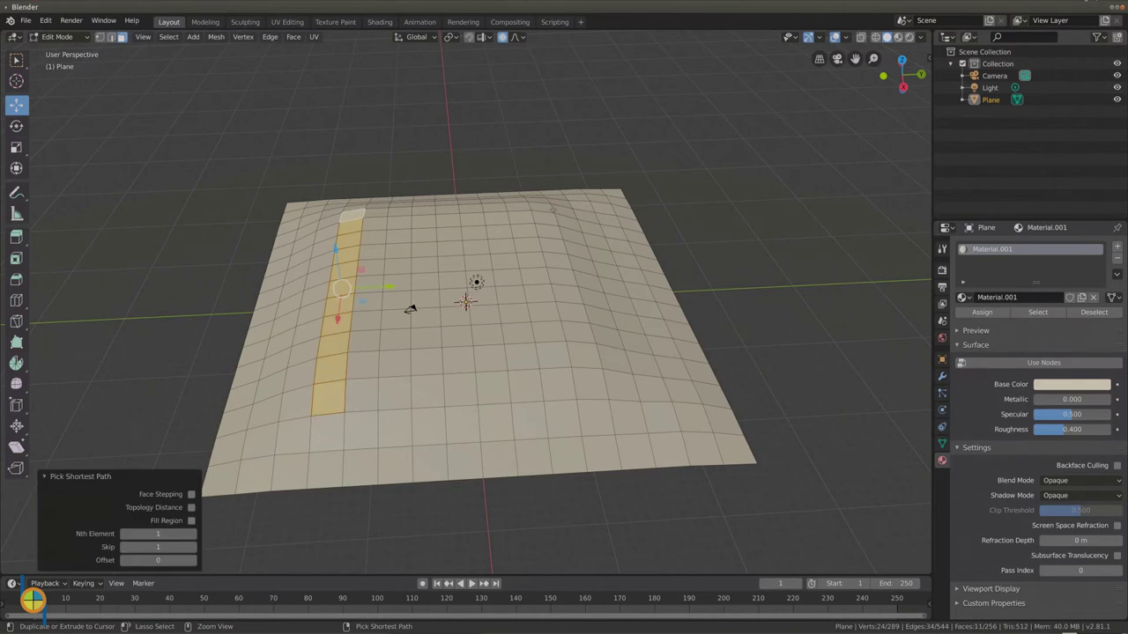
pyautogui.keyDown('ctrl'); pyautogui.click(547, 209); pyautogui.keyUp('ctrl')
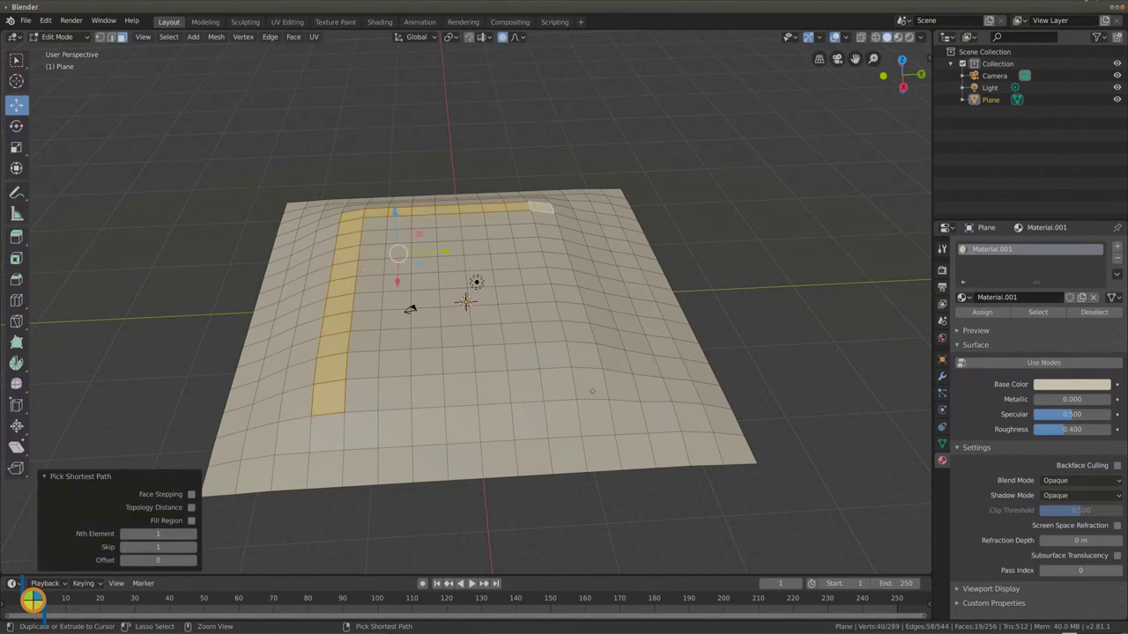
pyautogui.keyDown('ctrl'); pyautogui.click(592, 392); pyautogui.keyUp('ctrl')
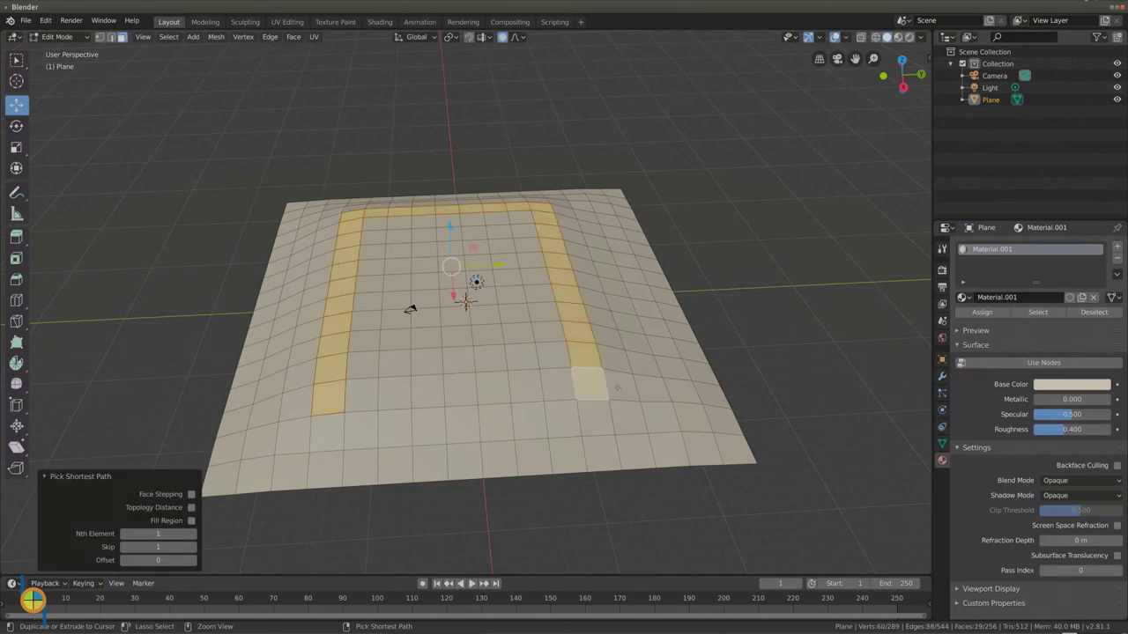
pyautogui.keyDown('ctrl'); pyautogui.click(341, 396); pyautogui.keyUp('ctrl')
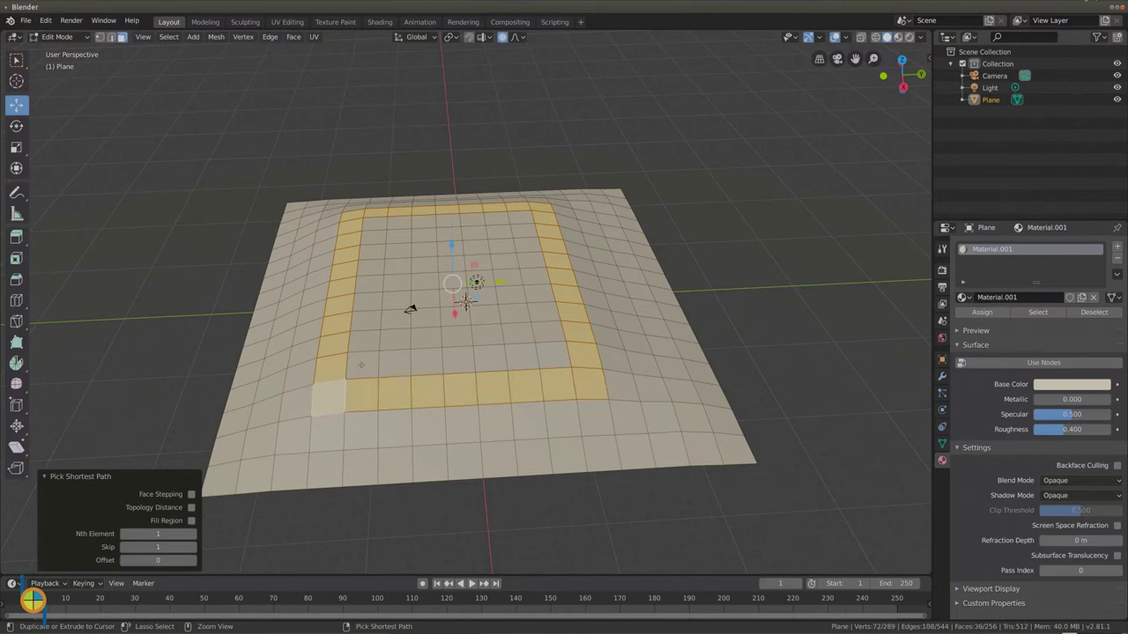
pyautogui.keyDown('ctrl'); pyautogui.click(360, 365); pyautogui.keyUp('ctrl')
# Fill in faces along the top, left and right inside the ring.
pyautogui.keyDown('ctrl'); pyautogui.click(516, 218); pyautogui.keyUp('ctrl')
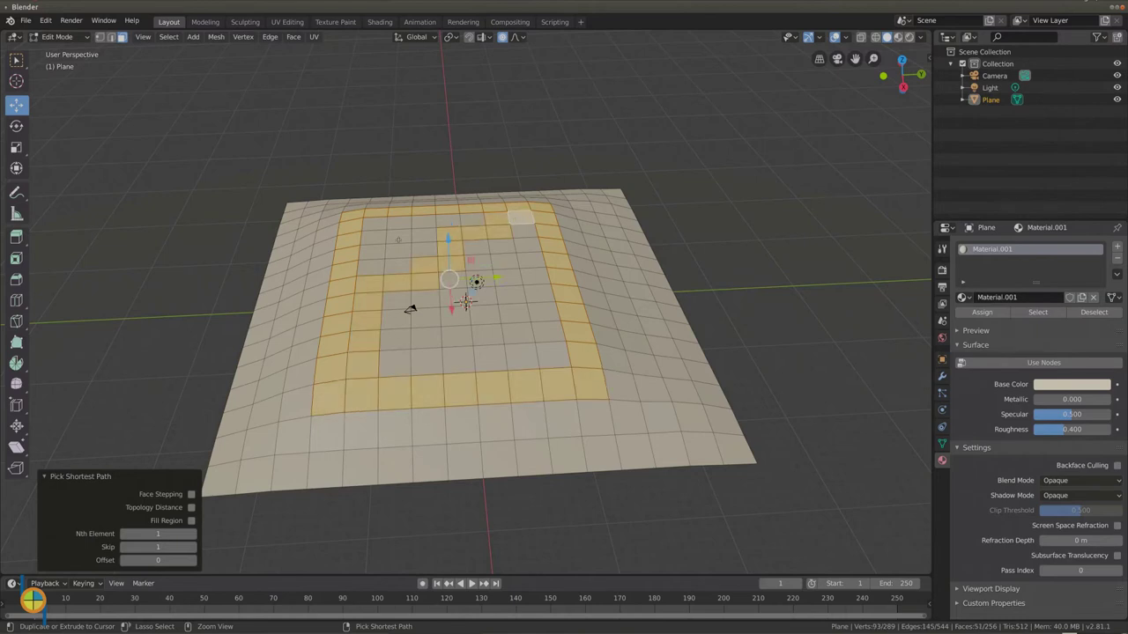
pyautogui.keyDown('ctrl'); pyautogui.click(375, 224); pyautogui.keyUp('ctrl')
pyautogui.keyDown('ctrl'); pyautogui.click(376, 266); pyautogui.keyUp('ctrl')
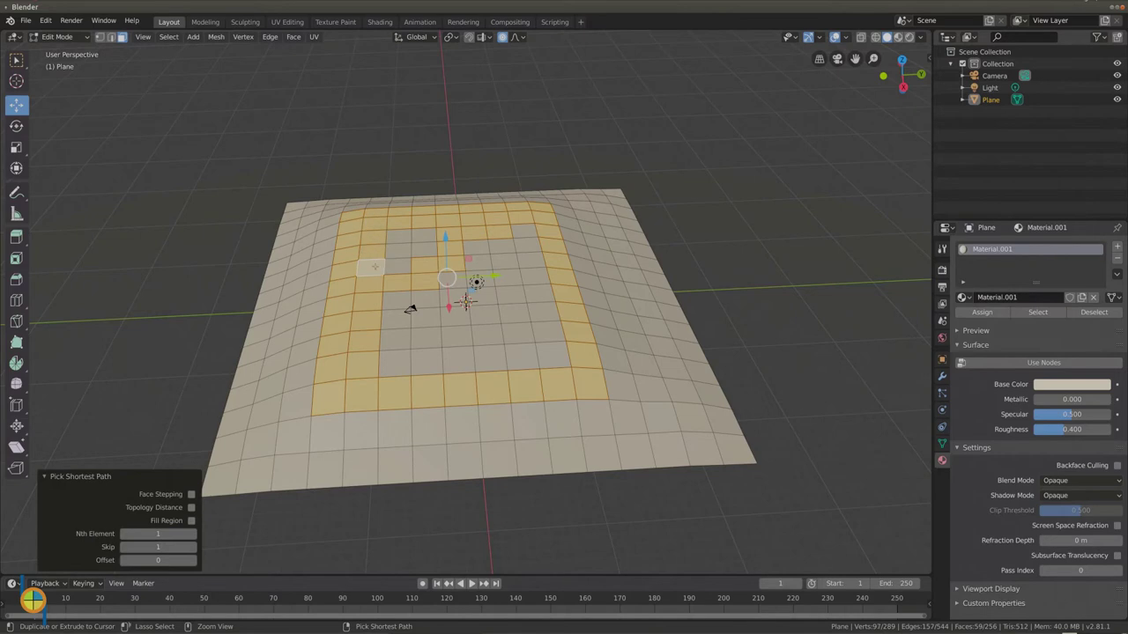
pyautogui.keyDown('ctrl'); pyautogui.click(397, 267); pyautogui.keyUp('ctrl')
pyautogui.keyDown('ctrl'); pyautogui.click(397, 235); pyautogui.keyUp('ctrl')
pyautogui.keyDown('ctrl'); pyautogui.click(424, 236); pyautogui.keyUp('ctrl')
pyautogui.keyDown('ctrl'); pyautogui.click(424, 250); pyautogui.keyUp('ctrl')
pyautogui.keyDown('ctrl'); pyautogui.click(524, 233); pyautogui.keyUp('ctrl')
pyautogui.keyDown('ctrl'); pyautogui.click(554, 358); pyautogui.keyUp('ctrl')
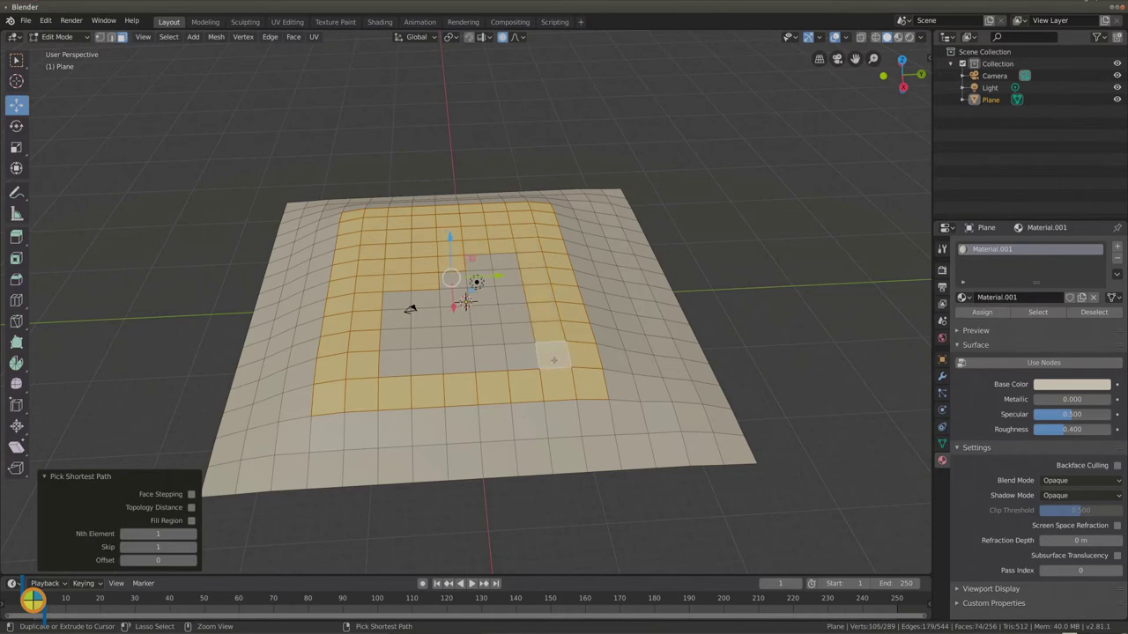
pyautogui.keyDown('ctrl'); pyautogui.click(396, 362); pyautogui.keyUp('ctrl')
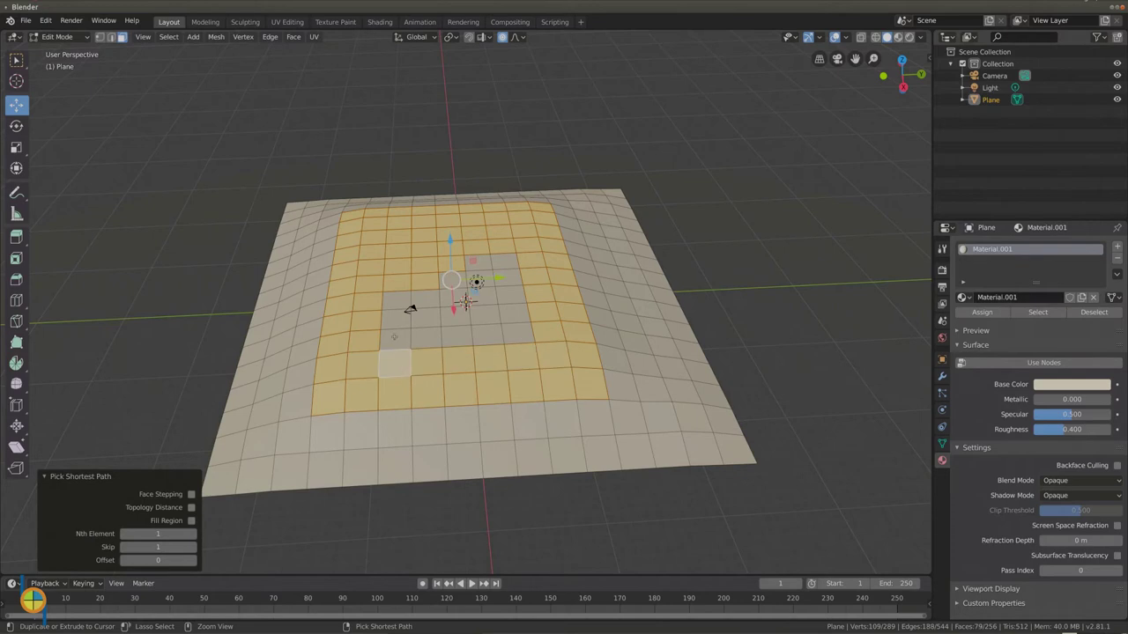
# Fill in the remaining central faces of the hilltop.
pyautogui.keyDown('ctrl'); pyautogui.click(518, 333); pyautogui.keyUp('ctrl')
pyautogui.keyDown('ctrl'); pyautogui.click(395, 317); pyautogui.keyUp('ctrl')
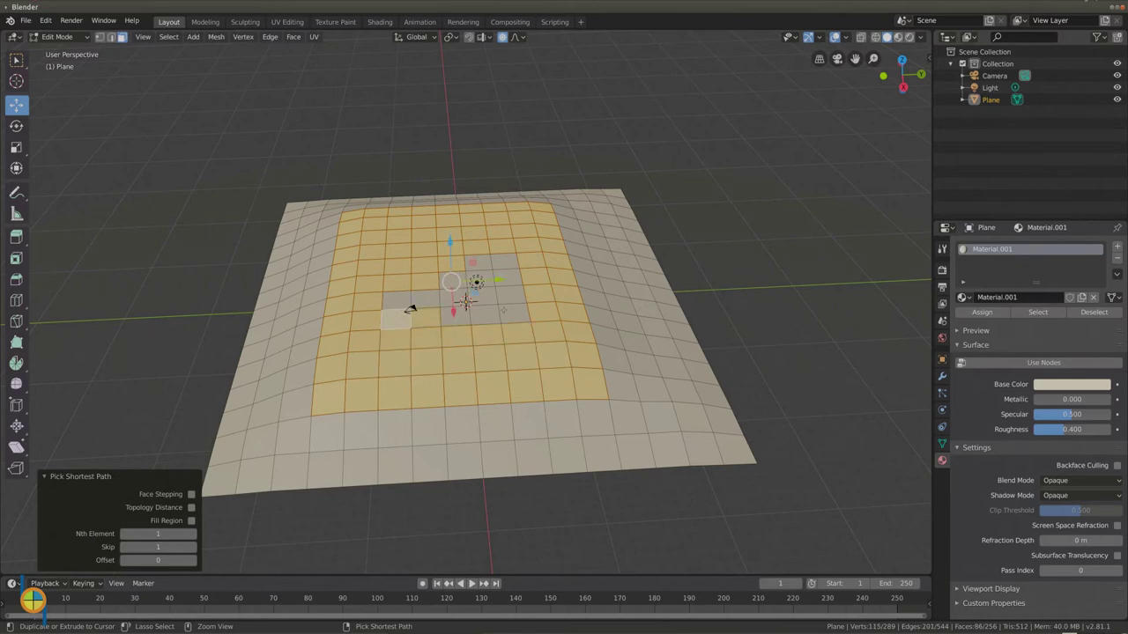
pyautogui.keyDown('ctrl'); pyautogui.click(514, 314); pyautogui.keyUp('ctrl')
pyautogui.keyDown('ctrl'); pyautogui.click(396, 300); pyautogui.keyUp('ctrl')
pyautogui.keyDown('ctrl'); pyautogui.click(510, 292); pyautogui.keyUp('ctrl')
pyautogui.keyDown('ctrl'); pyautogui.click(510, 281); pyautogui.keyUp('ctrl')
pyautogui.keyDown('ctrl'); pyautogui.click(502, 262); pyautogui.keyUp('ctrl')
pyautogui.keyDown('ctrl'); pyautogui.click(473, 262); pyautogui.keyUp('ctrl')
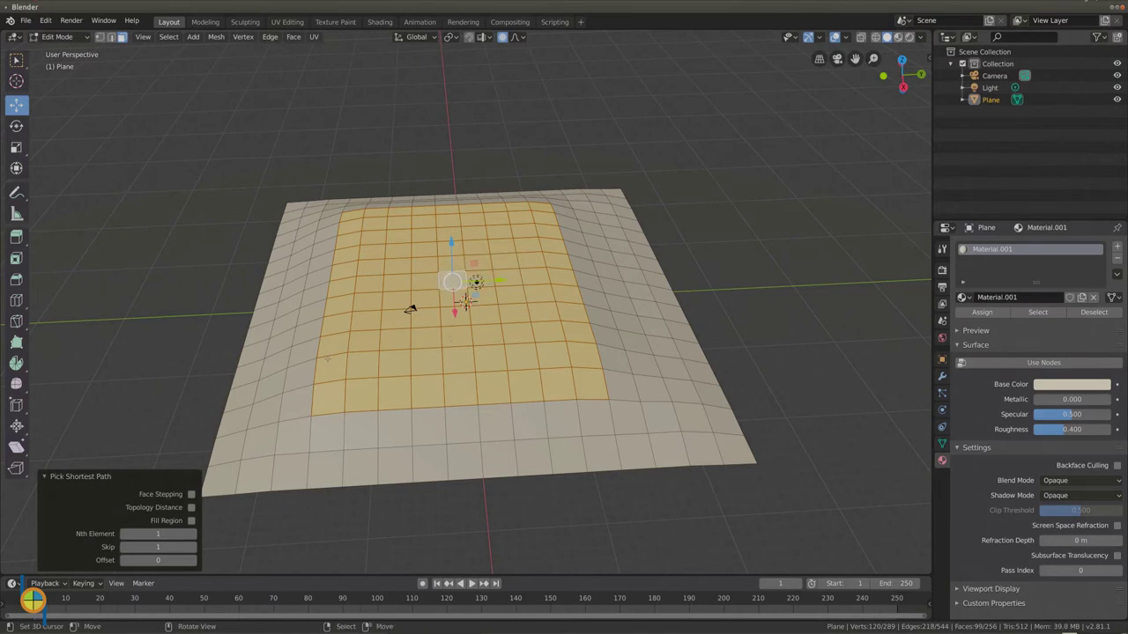
# Add extra faces up the left column and at the top corners to the selection.
pyautogui.keyDown('shift'); pyautogui.click(301, 398); pyautogui.keyUp('shift')
pyautogui.keyDown('ctrl'); pyautogui.click(314, 294); pyautogui.keyUp('ctrl')
pyautogui.keyDown('ctrl'); pyautogui.click(336, 215); pyautogui.keyUp('ctrl')
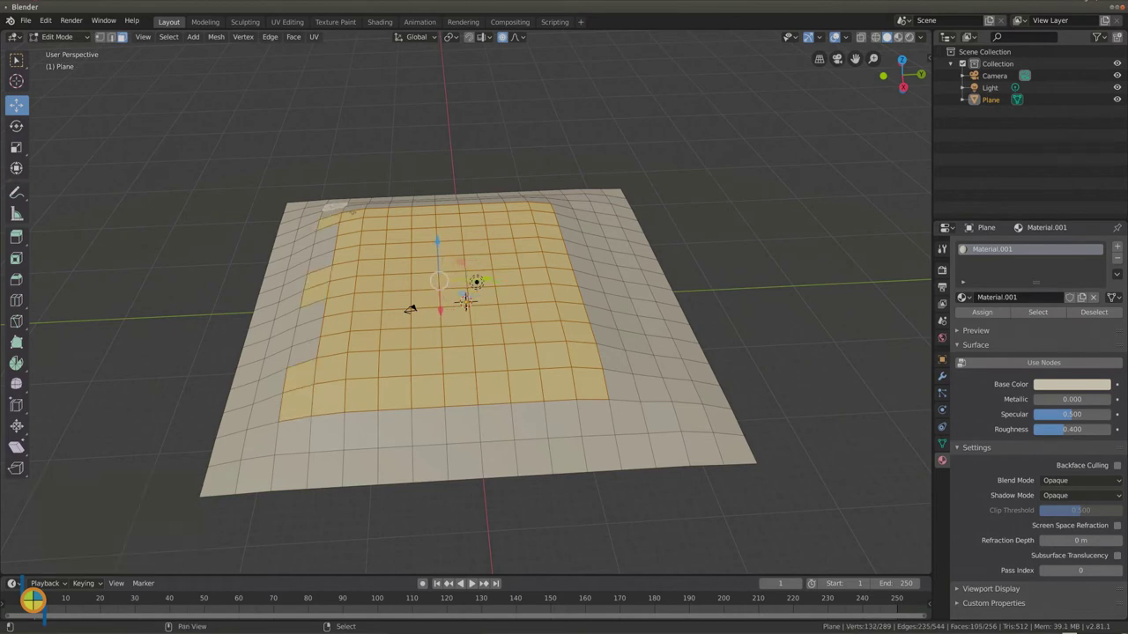
pyautogui.keyDown('ctrl'); pyautogui.click(333, 212); pyautogui.keyUp('ctrl')
pyautogui.keyDown('ctrl'); pyautogui.click(349, 208); pyautogui.keyUp('ctrl')
pyautogui.keyDown('ctrl'); pyautogui.click(559, 210); pyautogui.keyUp('ctrl')
pyautogui.keyDown('ctrl'); pyautogui.click(565, 223); pyautogui.keyUp('ctrl')
# Add lower-right and lower-left faces, reaching 117 selected, and add an empty second material slot.
pyautogui.keyDown('ctrl'); pyautogui.click(622, 386); pyautogui.keyUp('ctrl')
pyautogui.keyDown('ctrl'); pyautogui.click(627, 417); pyautogui.keyUp('ctrl')
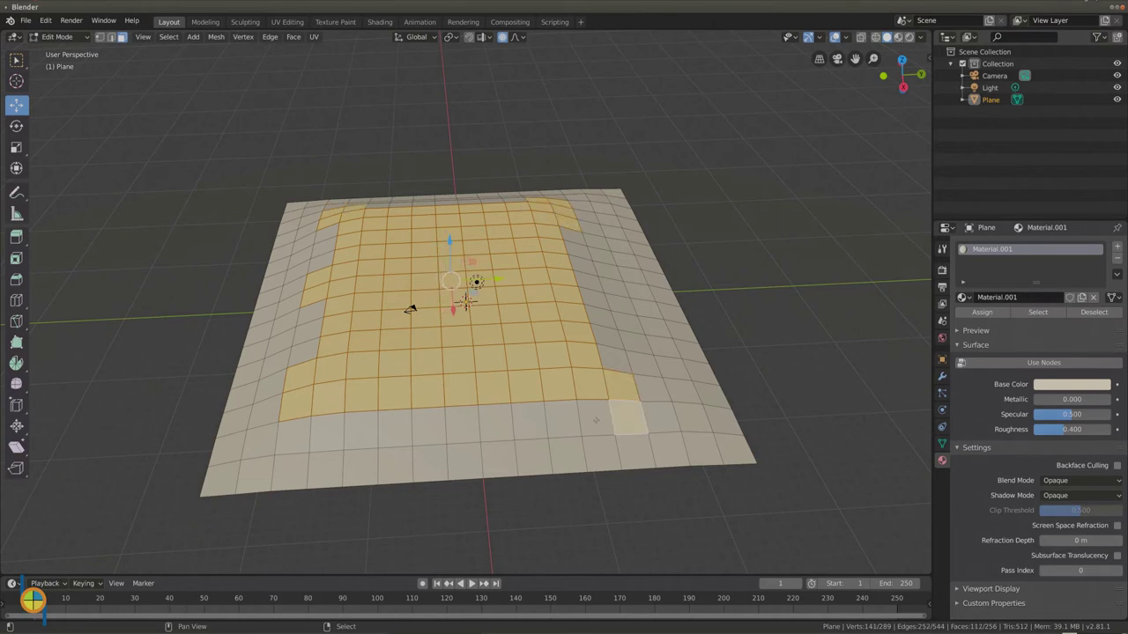
pyautogui.keyDown('ctrl'); pyautogui.click(595, 417); pyautogui.keyUp('ctrl')
pyautogui.keyDown('shift'); pyautogui.click(588, 296); pyautogui.keyUp('shift')
pyautogui.keyDown('shift'); pyautogui.click(583, 282); pyautogui.keyUp('shift')
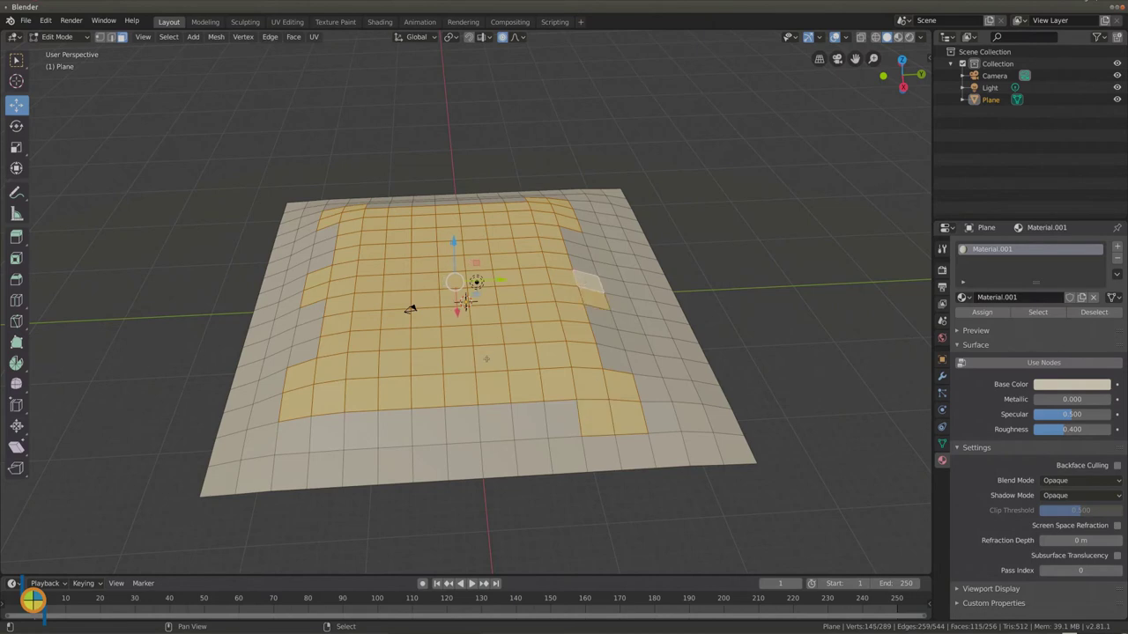
pyautogui.keyDown('shift'); pyautogui.click(307, 435); pyautogui.keyUp('shift')
pyautogui.keyDown('shift'); pyautogui.click(328, 427); pyautogui.keyUp('shift')
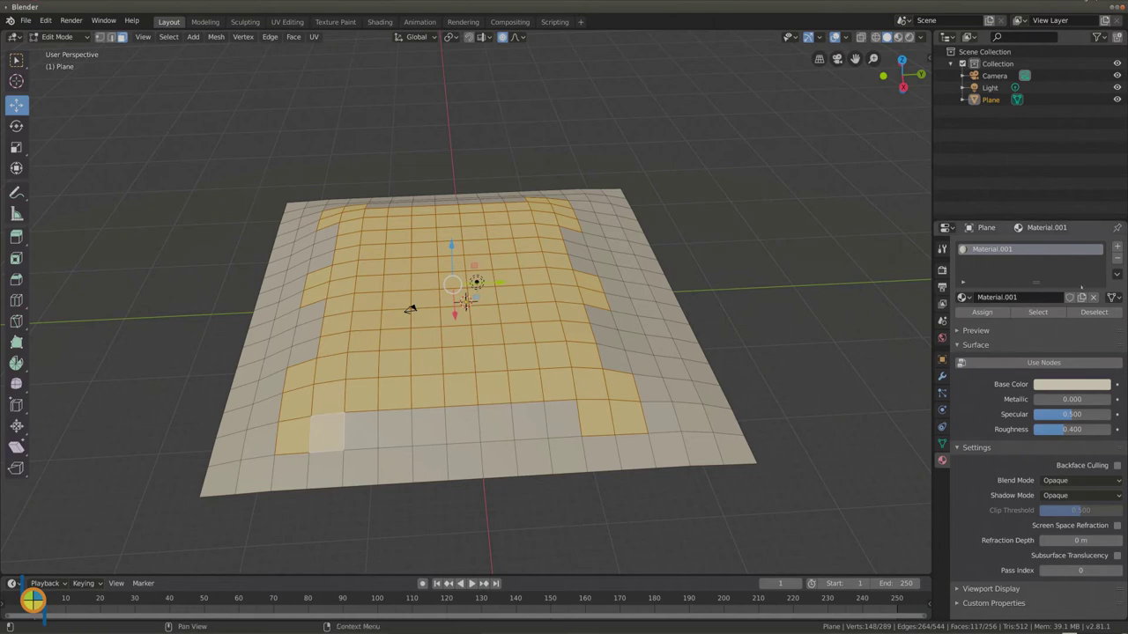
pyautogui.click(1117, 248)
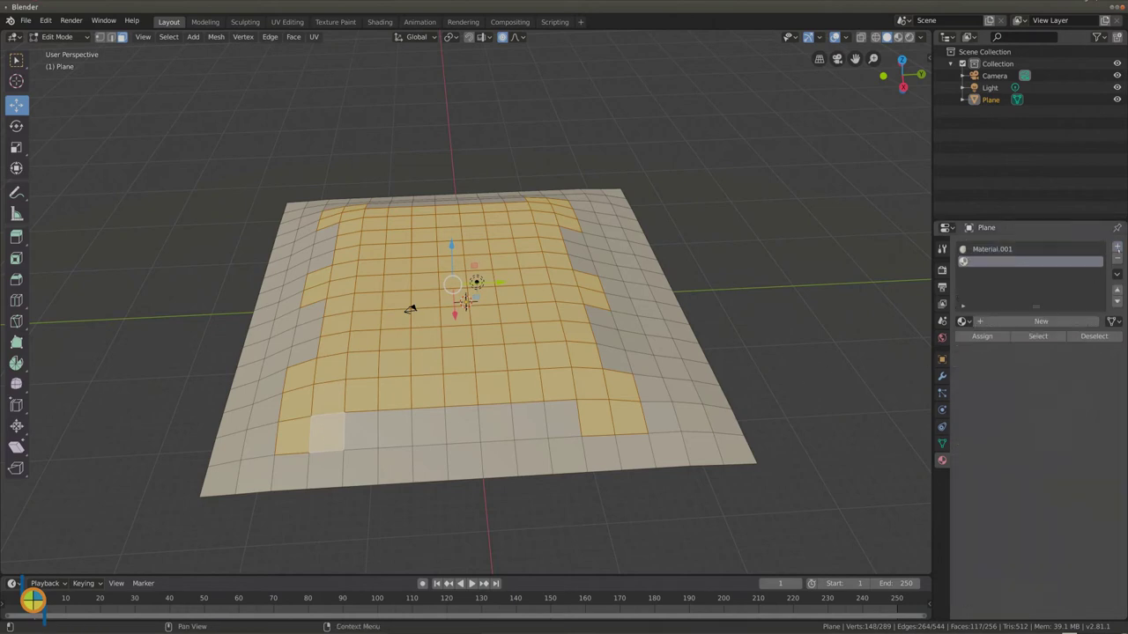
# Create Material.002 with a green base colour and assign it to the selected faces.
pyautogui.click(1048, 322)
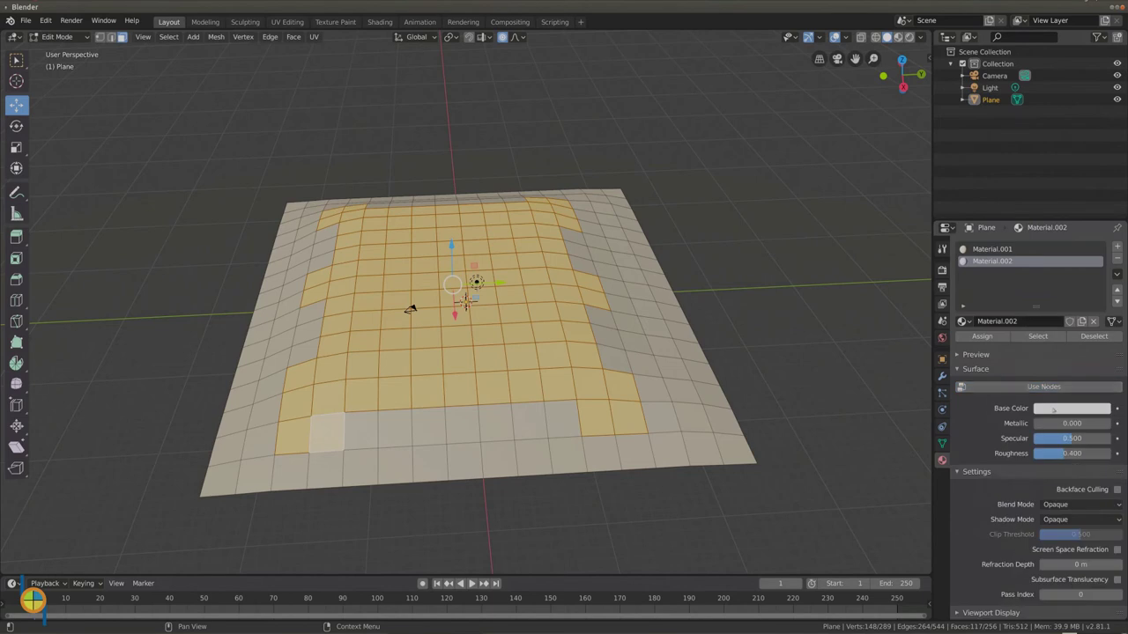
pyautogui.click(1053, 411)
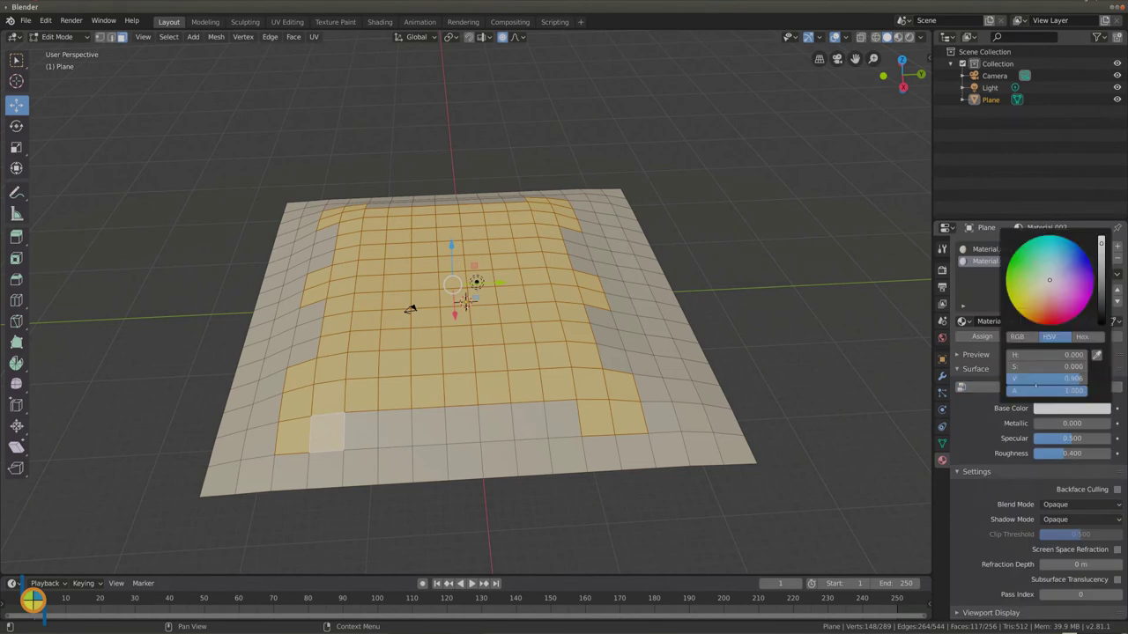
pyautogui.rightClick(1027, 271)
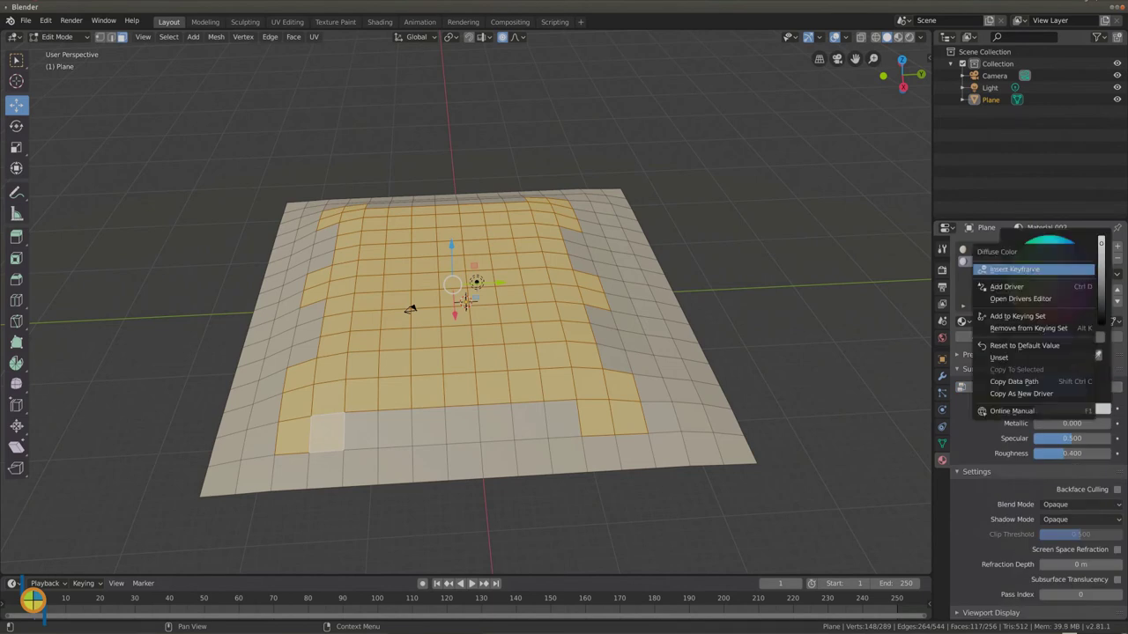
pyautogui.press('Escape')
pyautogui.click(1028, 275)
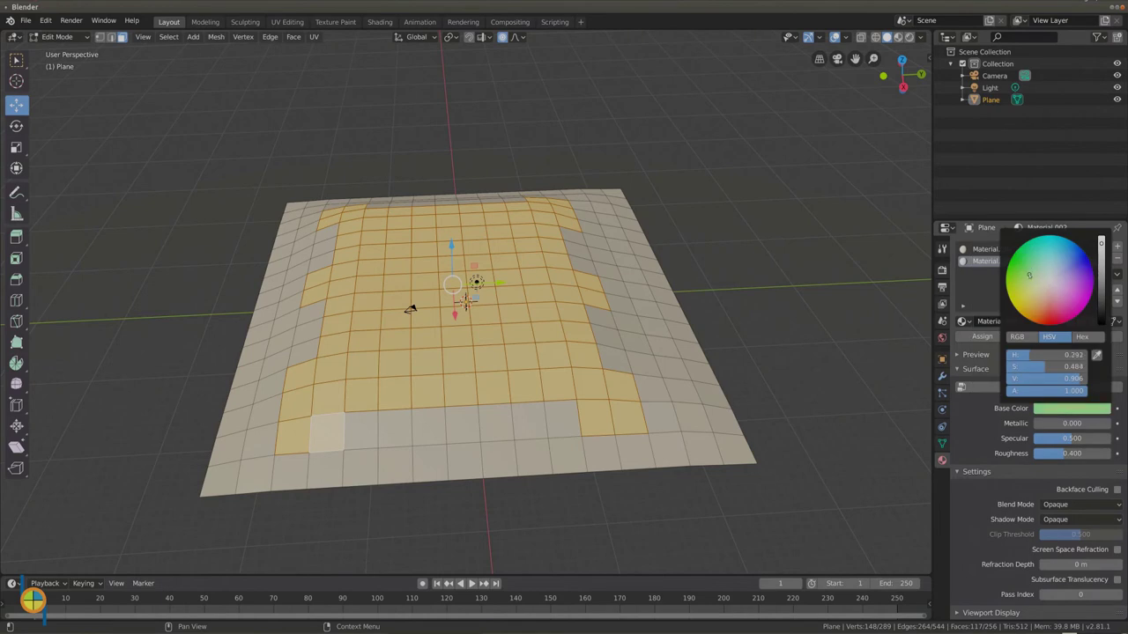
pyautogui.click(1031, 267)
pyautogui.moveTo(1100, 241); pyautogui.dragTo(1101, 251)
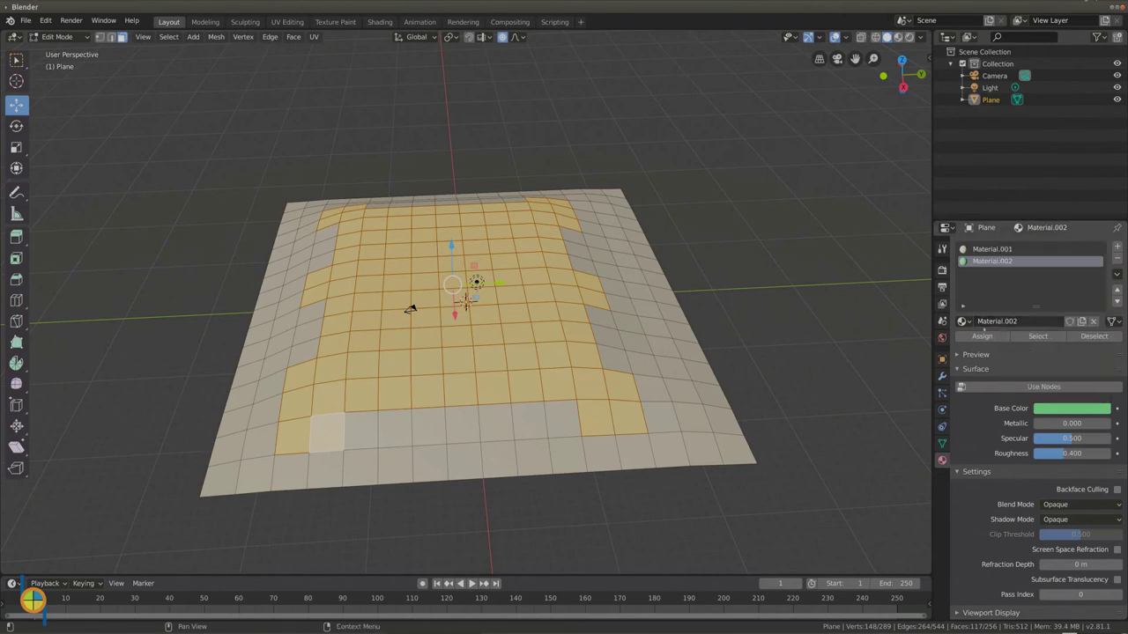
pyautogui.click(981, 336)
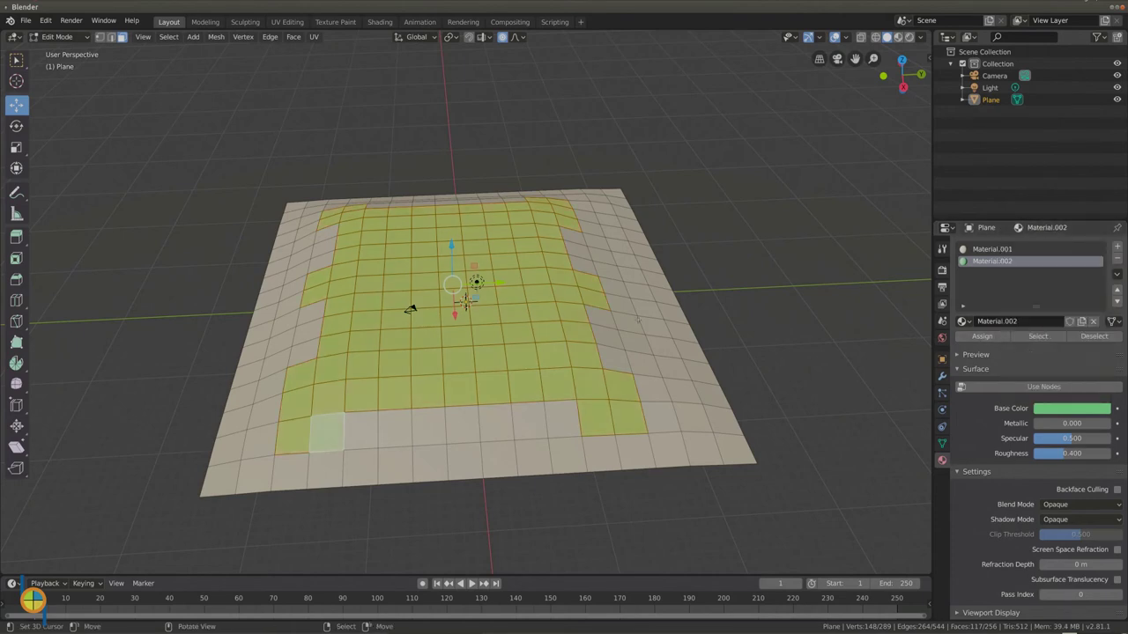
# Darken Material.002's green to about HSV 0.334, 0.571, 0.810.
pyautogui.click(1045, 408)
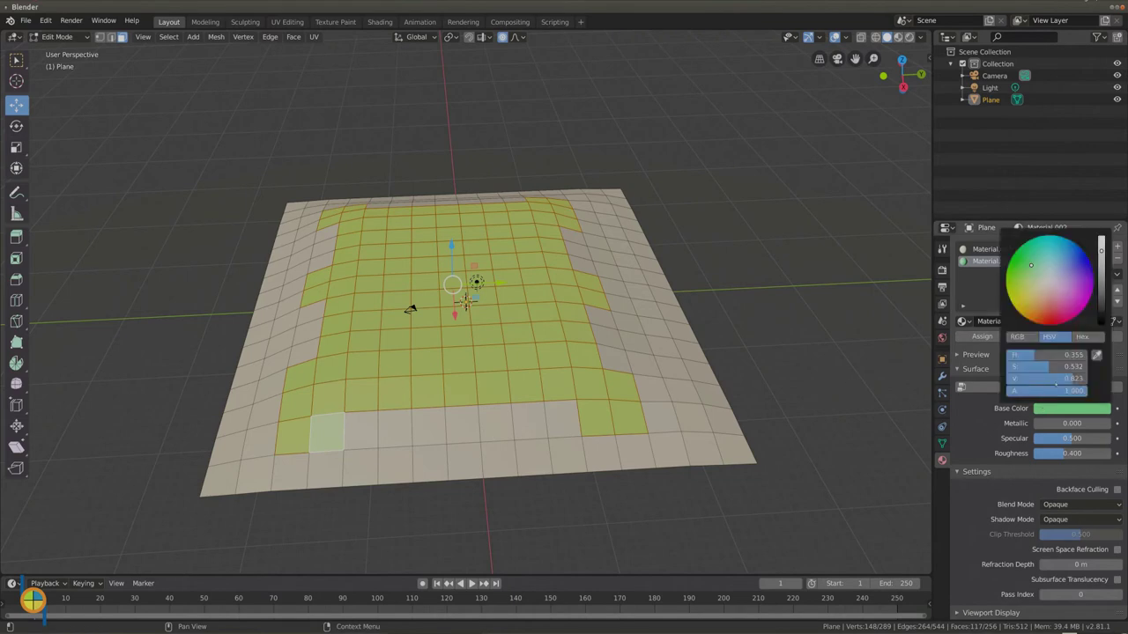
pyautogui.click(1028, 268)
pyautogui.moveTo(1101, 251); pyautogui.dragTo(1101, 255)
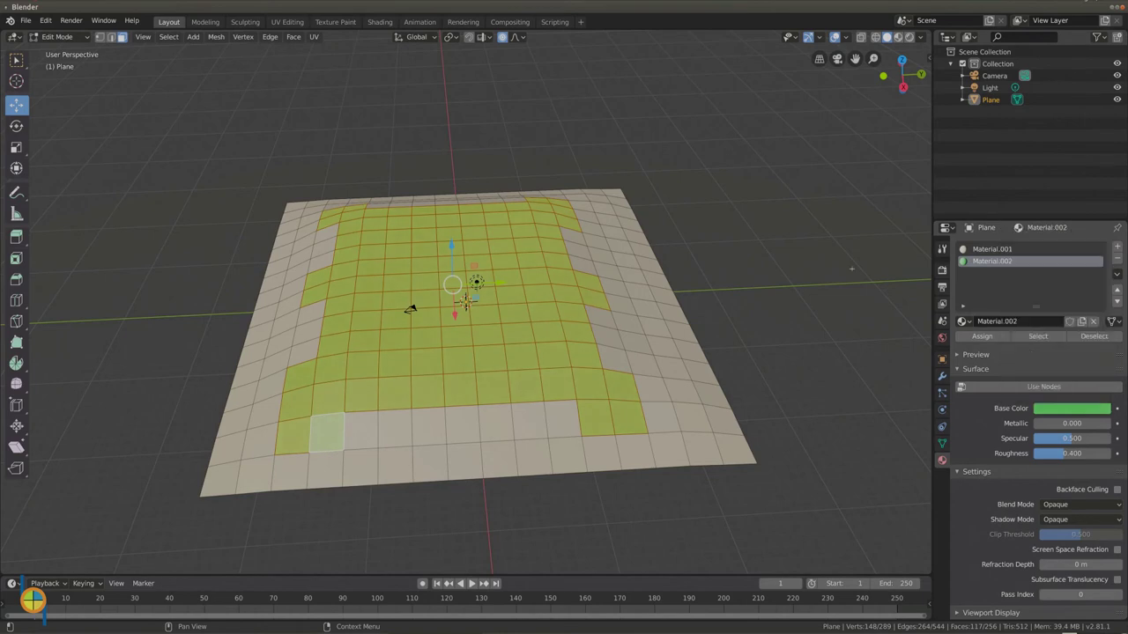
pyautogui.moveTo(259, 177); pyautogui.dragTo(151, 127, button='middle')
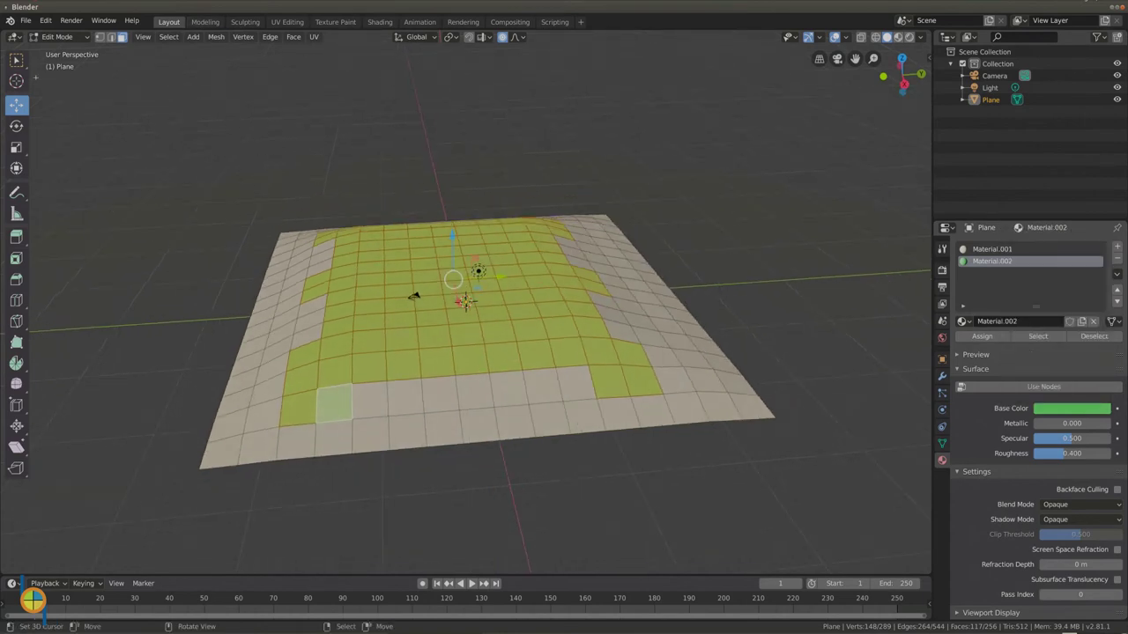
# Return to Object Mode and orbit to look at the green hilltop.
pyautogui.click(56, 36)
pyautogui.click(60, 47)
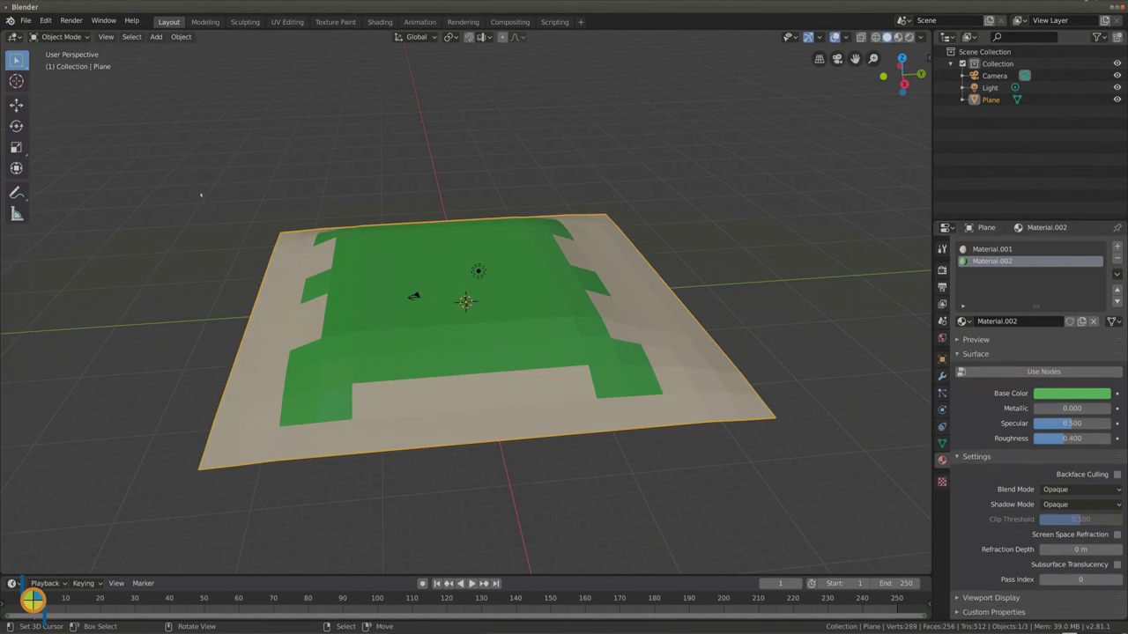
pyautogui.moveTo(195, 196)
pyautogui.mouseDown(button='middle')
pyautogui.moveTo(184, 179)
pyautogui.moveTo(179, 214)
pyautogui.mouseUp(button='middle')
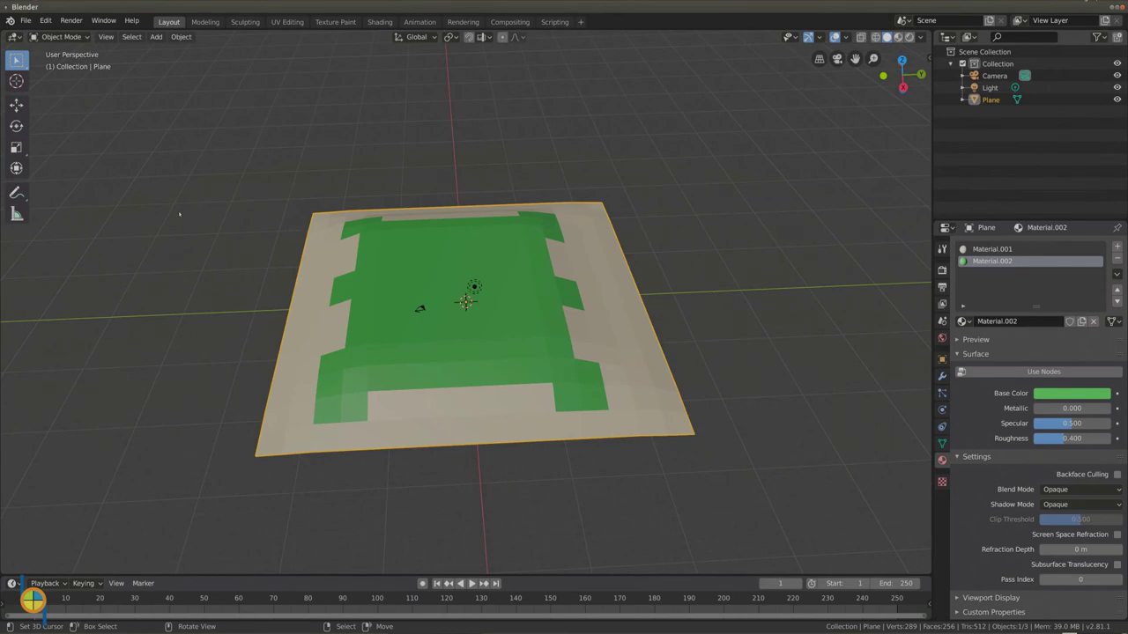
pyautogui.moveTo(179, 213); pyautogui.dragTo(177, 212, button='middle')
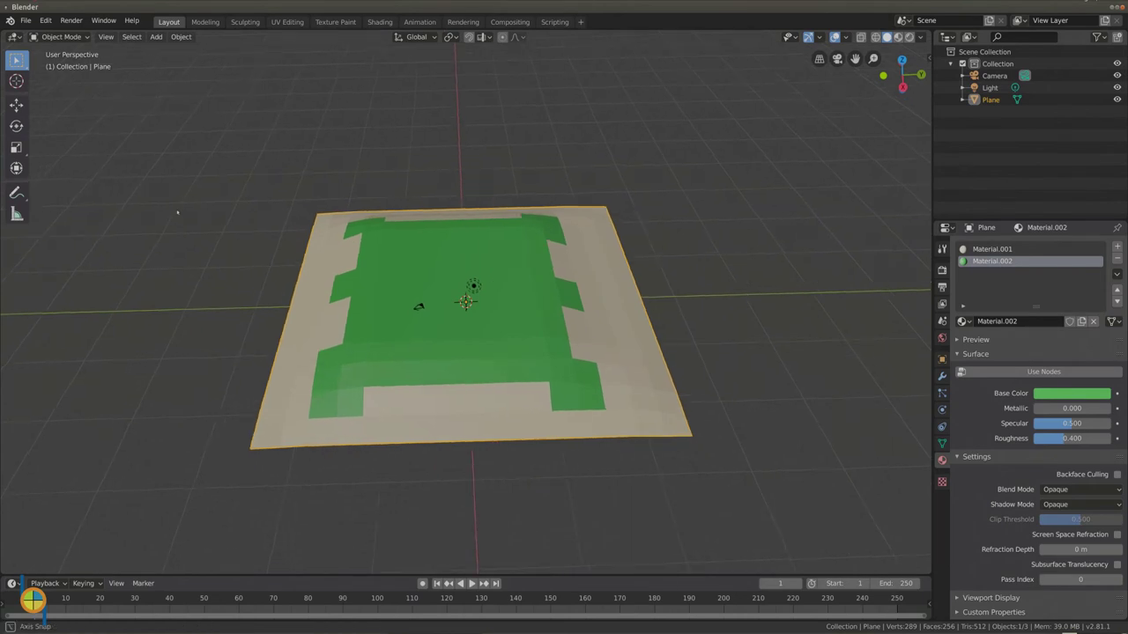
# Add a new plane and scale it by 50, then by 2 more.
pyautogui.click(156, 37)
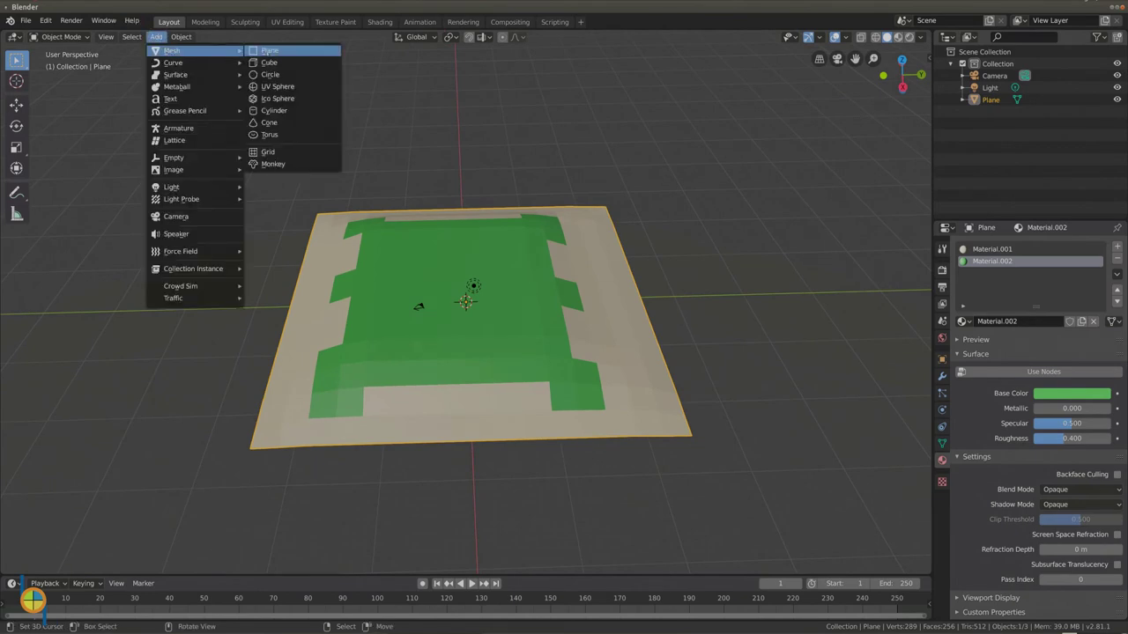
pyautogui.click(266, 51)
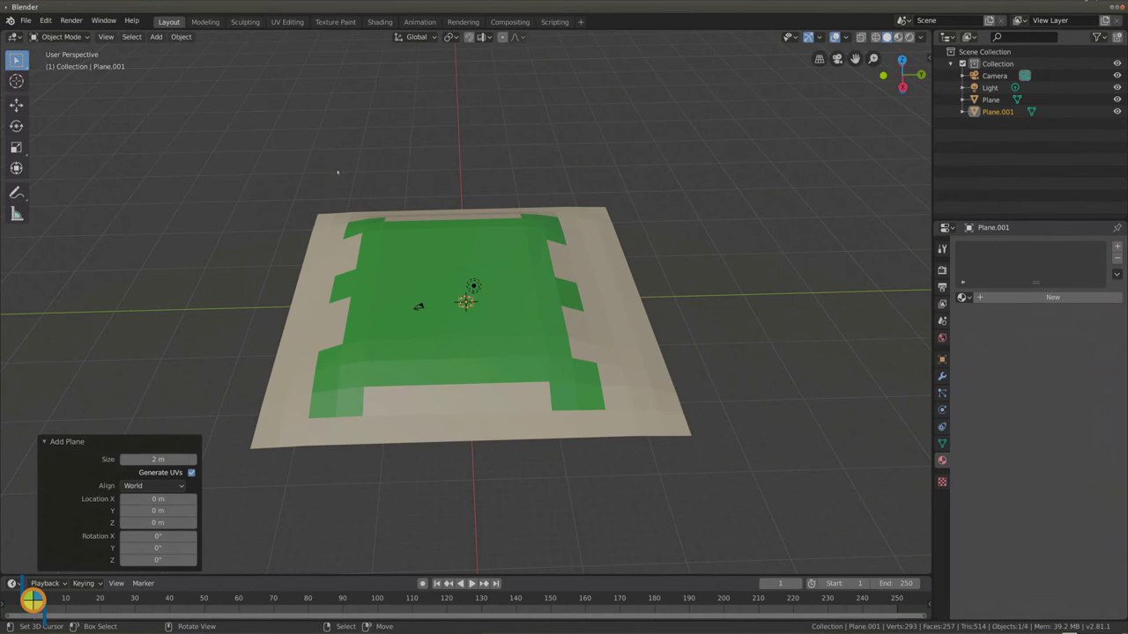
pyautogui.write('s50')
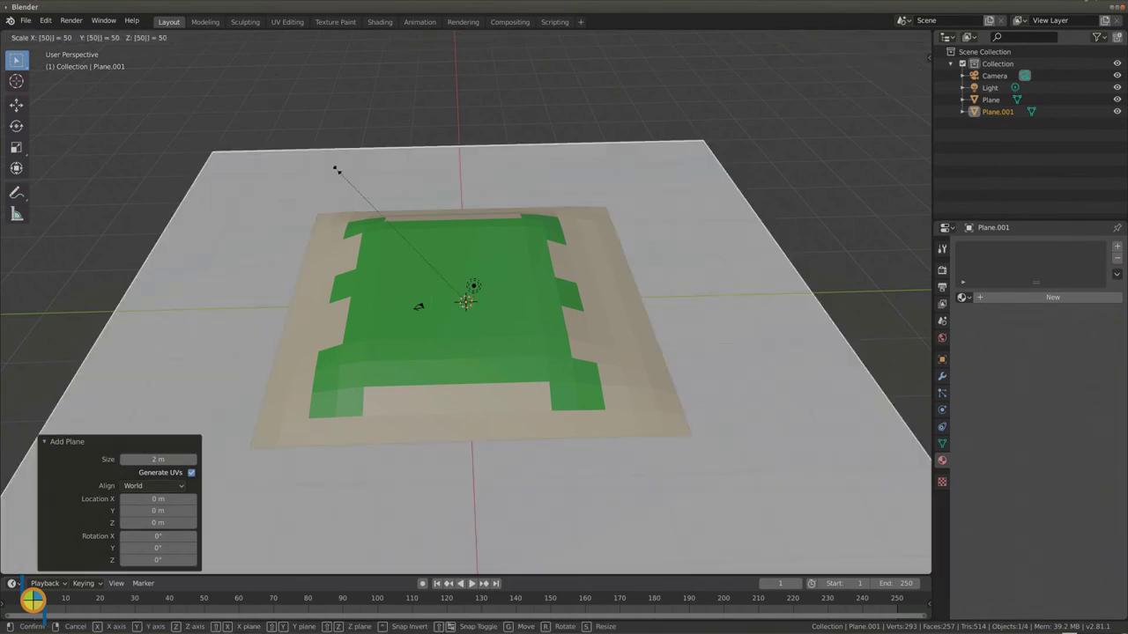
pyautogui.press('Return')
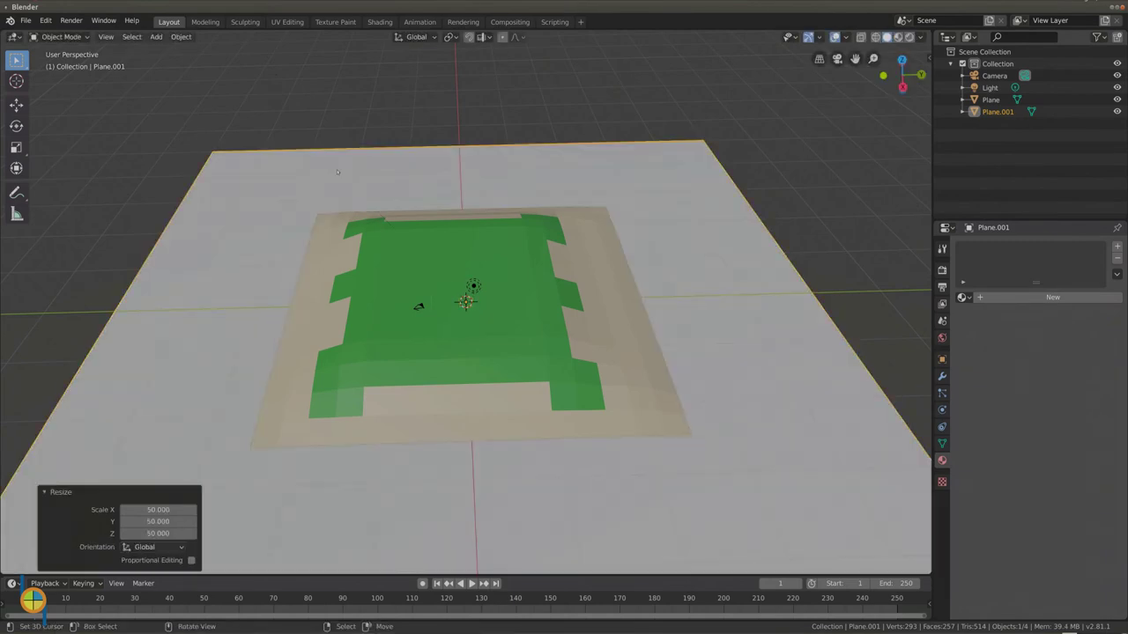
pyautogui.write('s2')
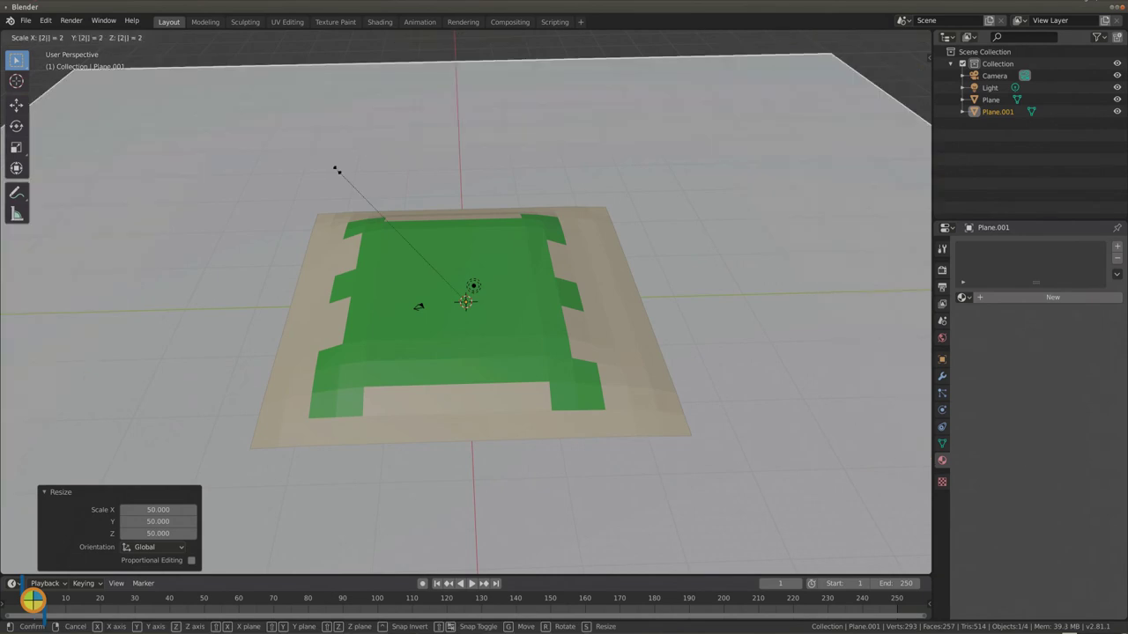
pyautogui.press('Return')
pyautogui.scroll(-4, 334, 171)
pyautogui.scroll(-2, 344, 260)
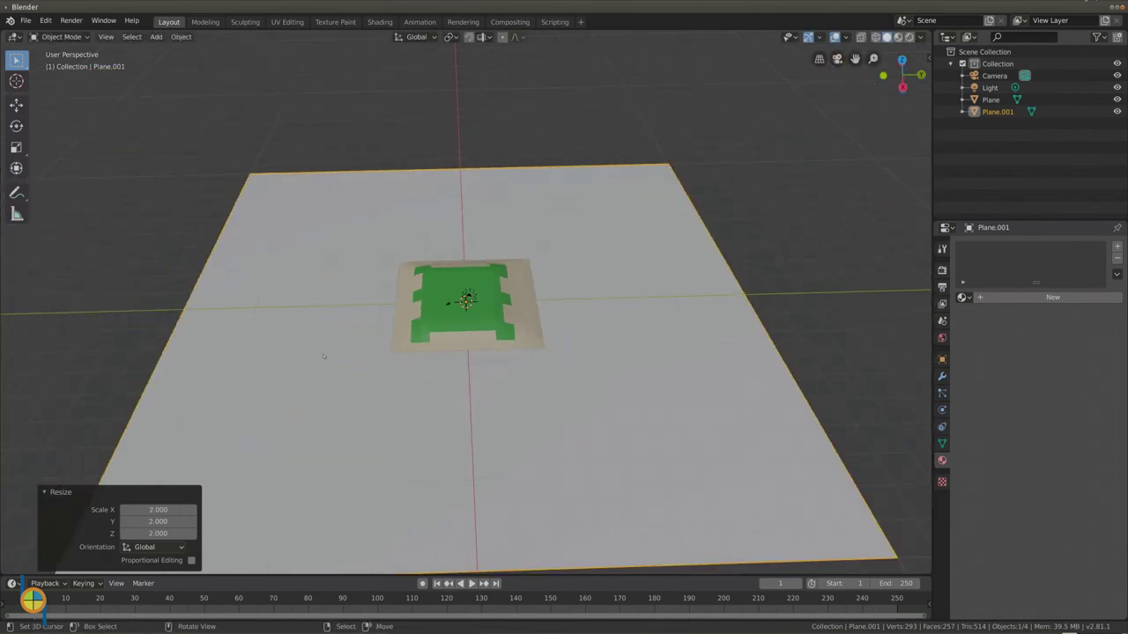
# In Edit Mode, deselect all and apply Edge > Subdivide to the plane.
pyautogui.click(60, 36)
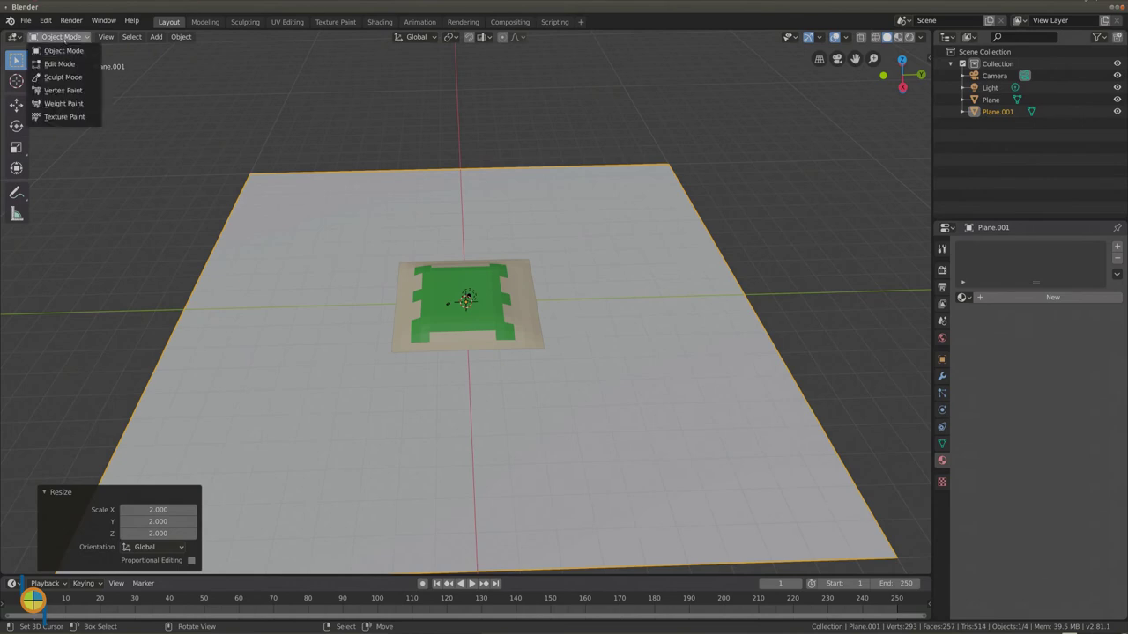
pyautogui.click(60, 63)
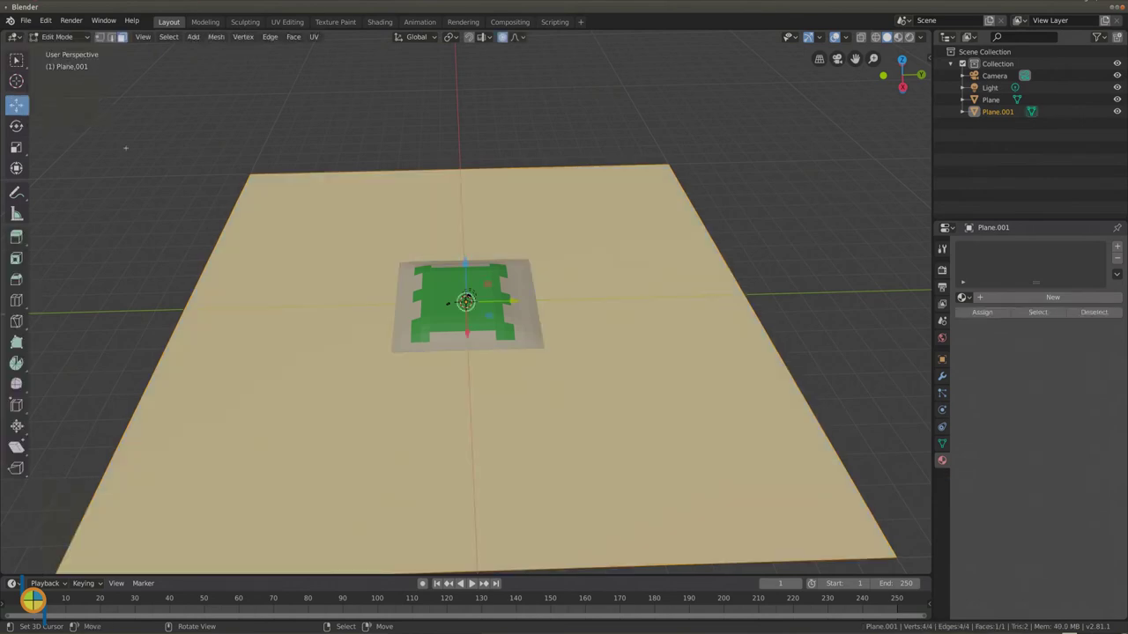
pyautogui.hotkey('alt', 'a')
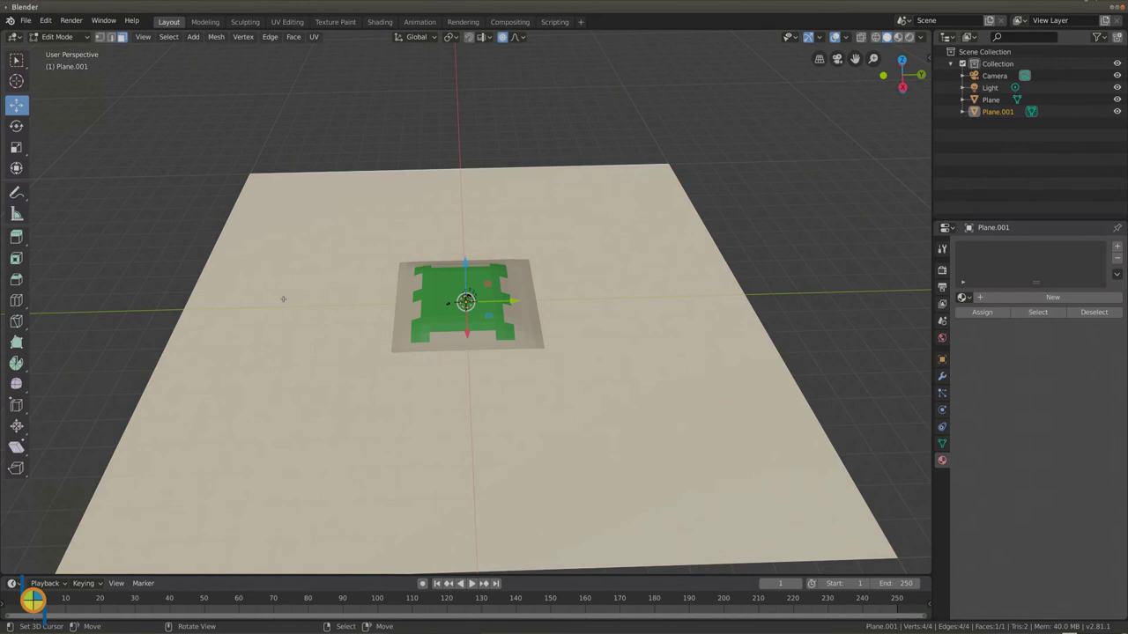
pyautogui.click(270, 37)
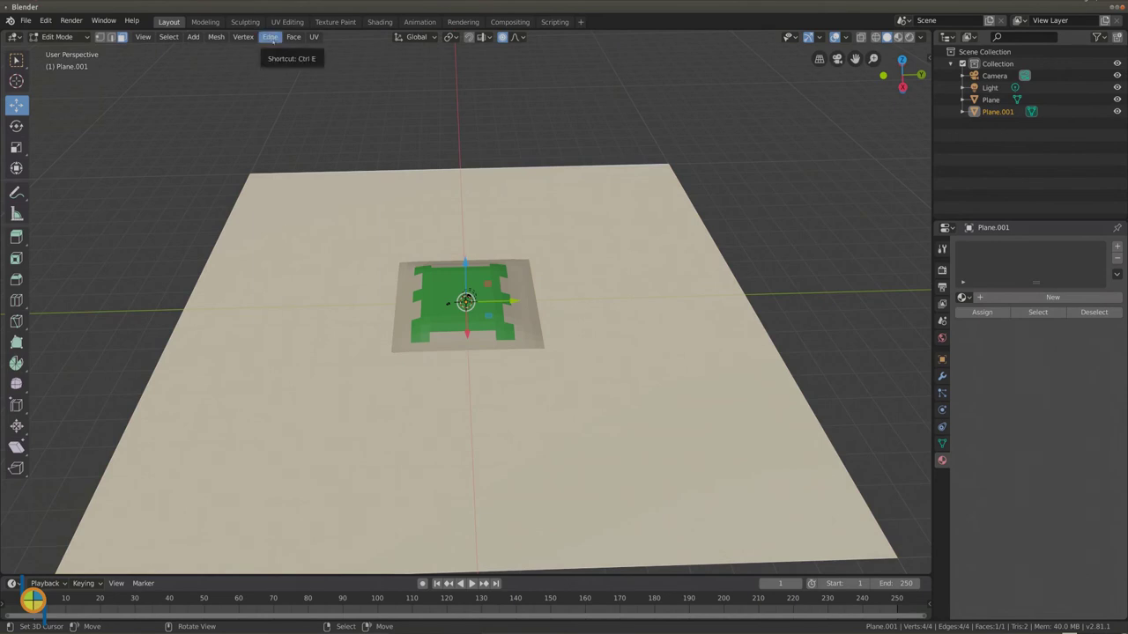
pyautogui.click(272, 40)
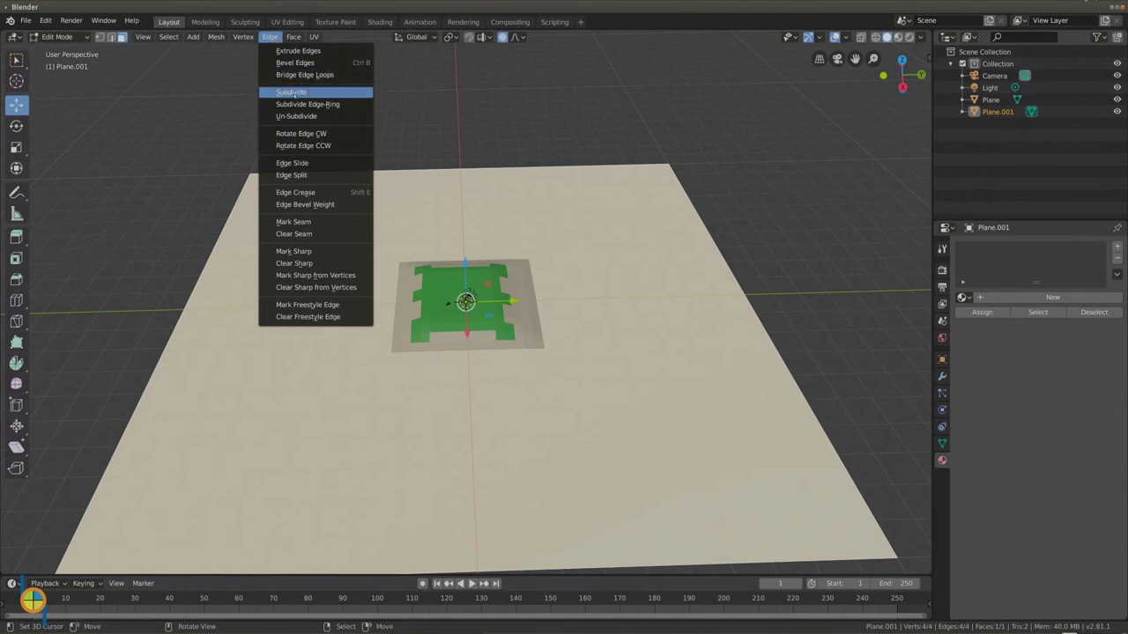
pyautogui.click(292, 93)
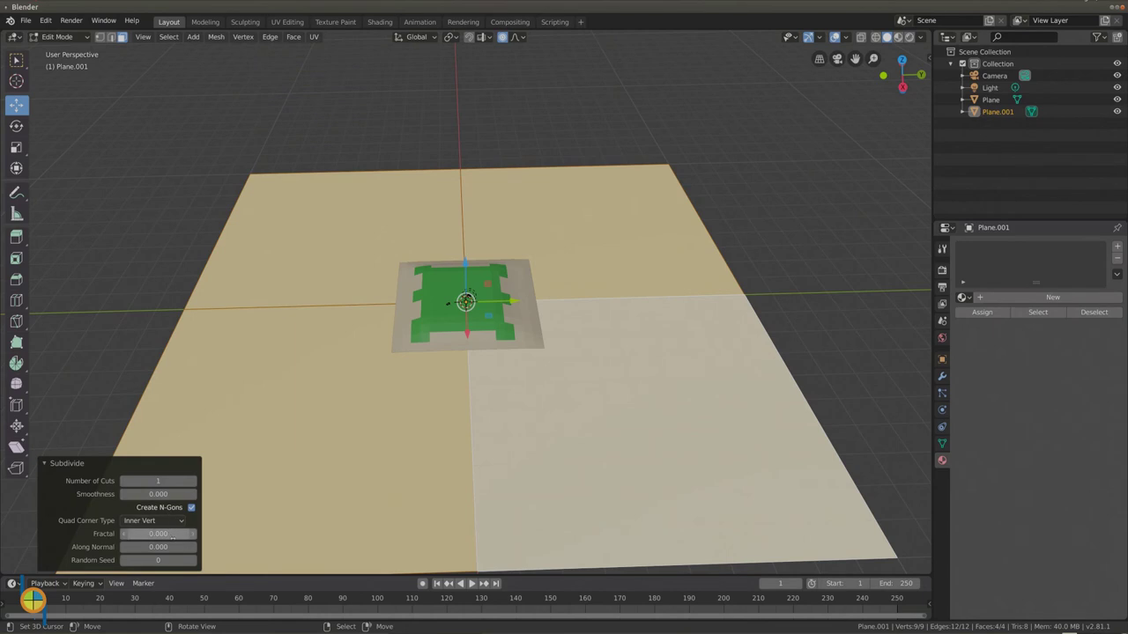
# Try 10 cuts and a fractal of about 0.170 for the subdivision.
pyautogui.click(166, 481)
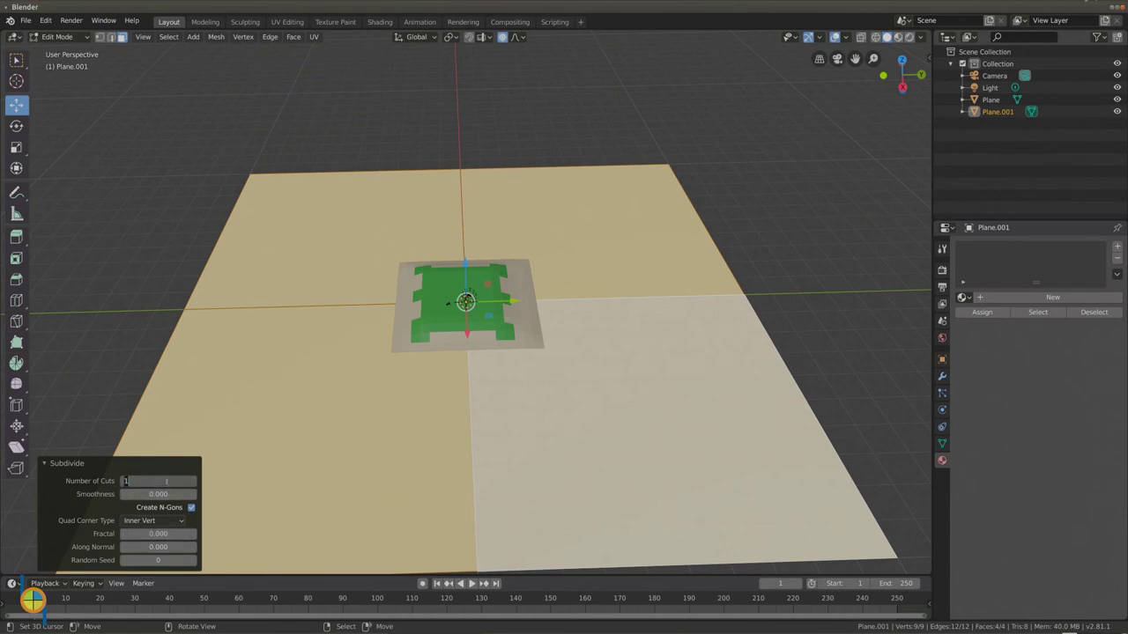
pyautogui.write('10')
pyautogui.press('Return')
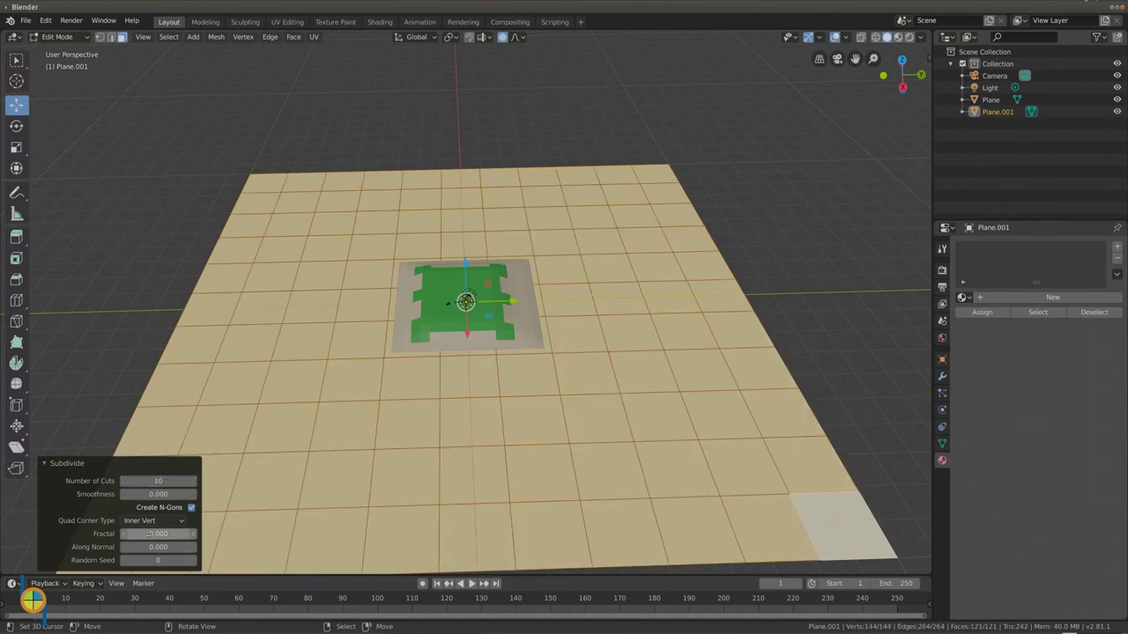
pyautogui.click(192, 534)
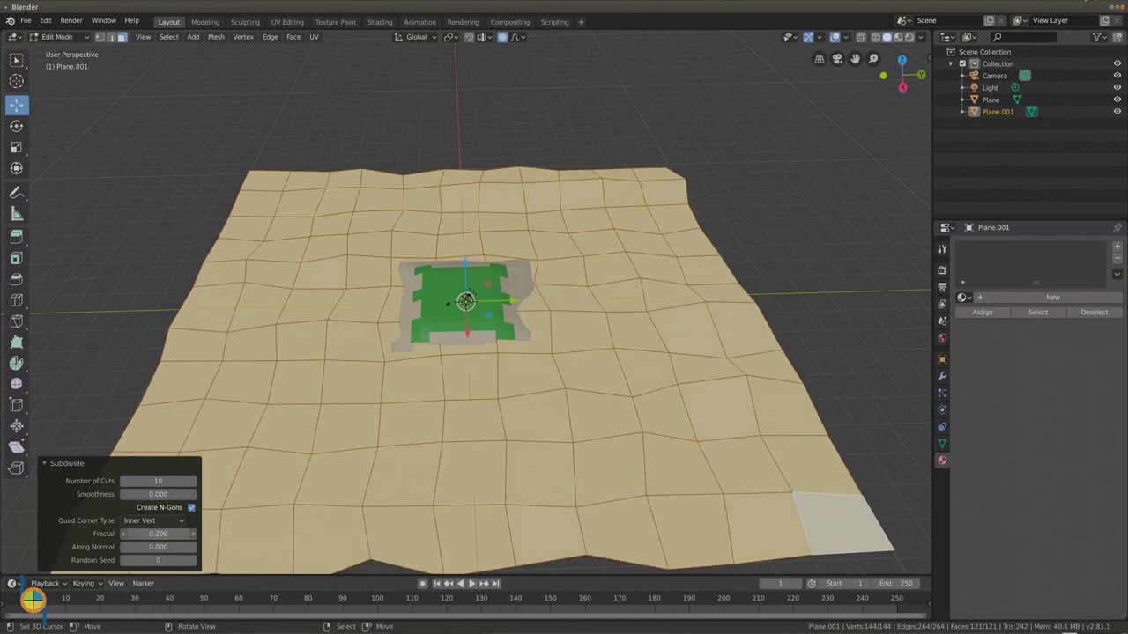
pyautogui.moveTo(158, 534); pyautogui.dragTo(169, 534)
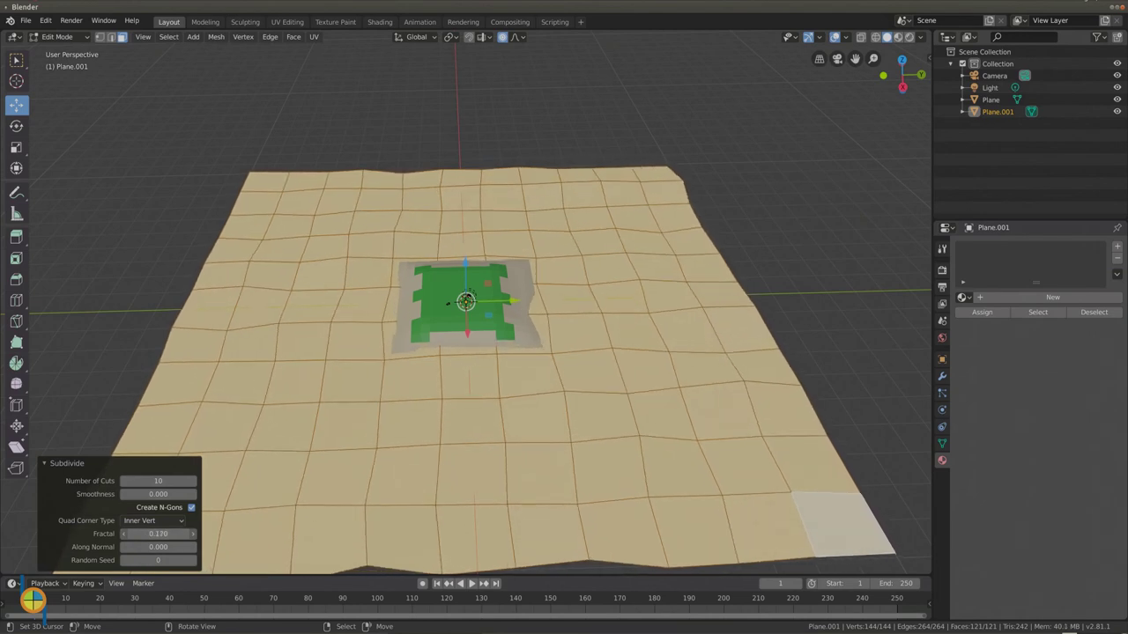
pyautogui.rightClick(158, 480)
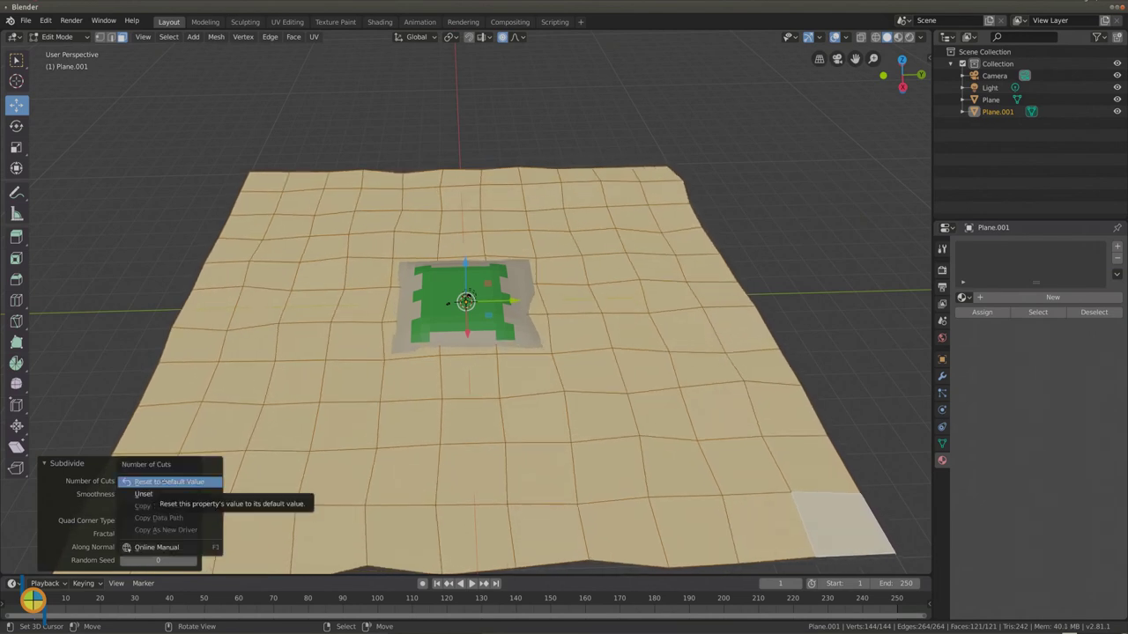
pyautogui.press('Escape')
# Change the subdivision to 20 cuts with a fractal of 0.120.
pyautogui.click(162, 481)
pyautogui.write('1')
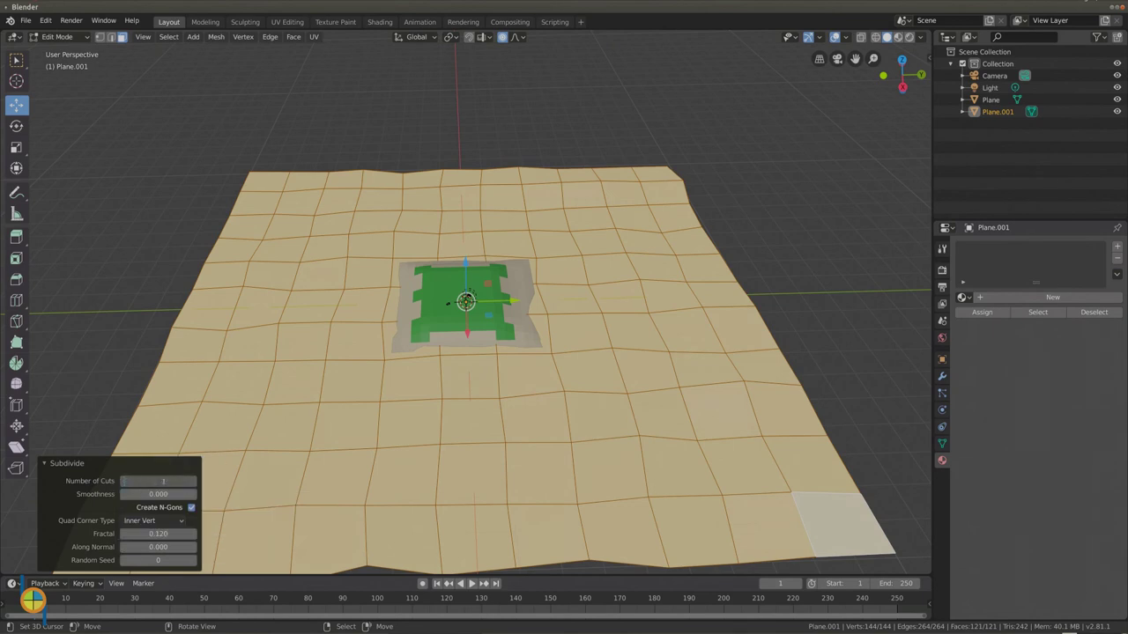
pyautogui.press('BackSpace')
pyautogui.write('20')
pyautogui.press('Return')
pyautogui.click(159, 534)
pyautogui.write('0.01')
pyautogui.press('Return')
pyautogui.click(192, 534)
pyautogui.click(192, 534)
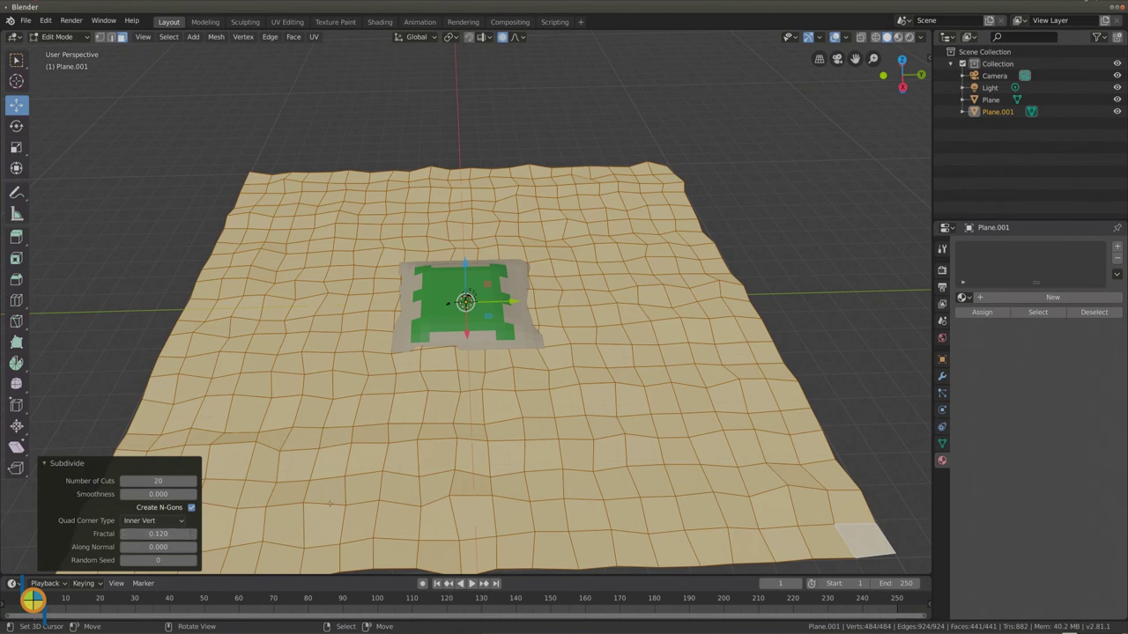
# Return to Object Mode and view the bumpy grid from a lower angle.
pyautogui.moveTo(264, 511)
pyautogui.mouseDown(button='middle')
pyautogui.moveTo(302, 450)
pyautogui.moveTo(352, 458)
pyautogui.mouseUp(button='middle')
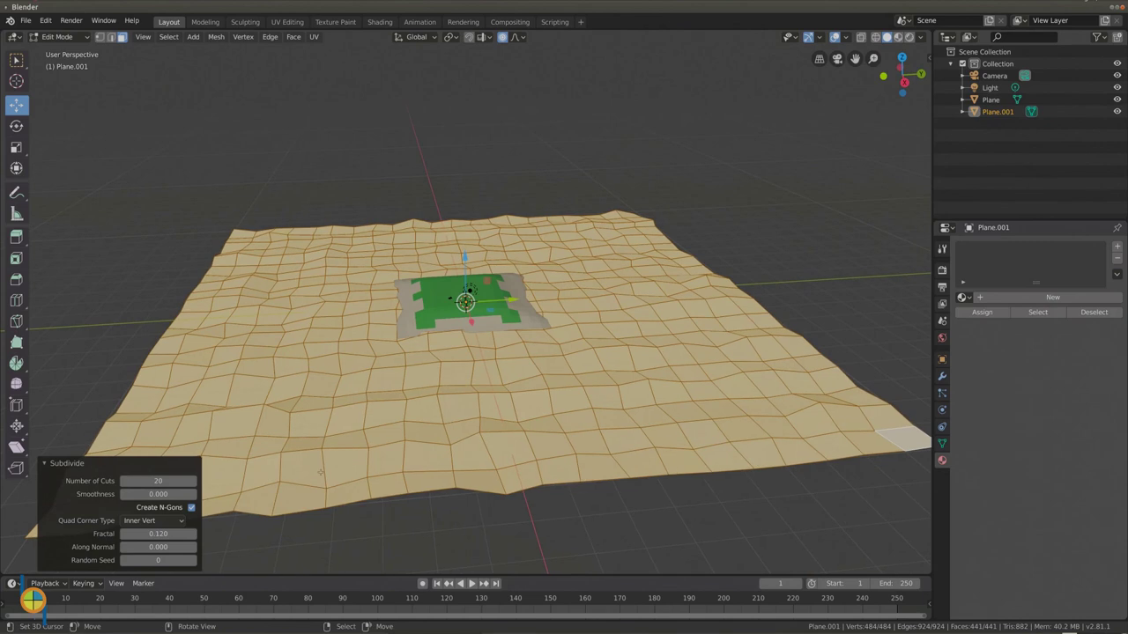
pyautogui.click(58, 37)
pyautogui.click(64, 50)
pyautogui.moveTo(366, 387); pyautogui.dragTo(374, 376, button='middle')
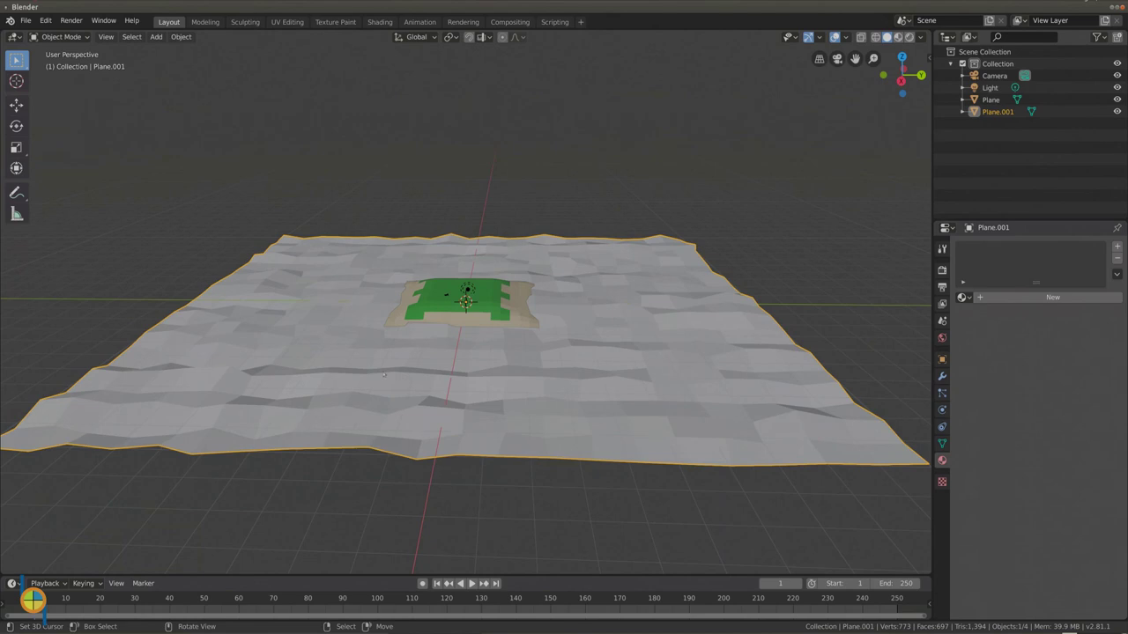
# Lower the plane 0.336 m along Z and give it a new material.
pyautogui.click(16, 105)
pyautogui.moveTo(465, 252); pyautogui.dragTo(465, 254)
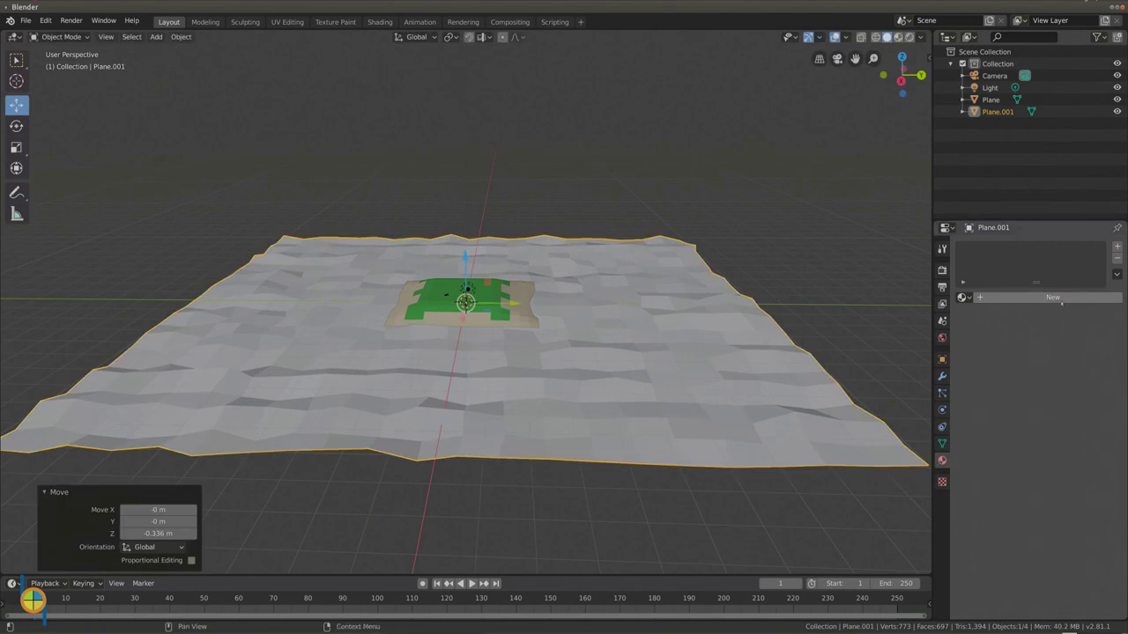
pyautogui.click(1055, 297)
# Disable Use Nodes and set the Base Color to light blue (HSV about 0.552, 0.433, 0.906).
pyautogui.click(1044, 348)
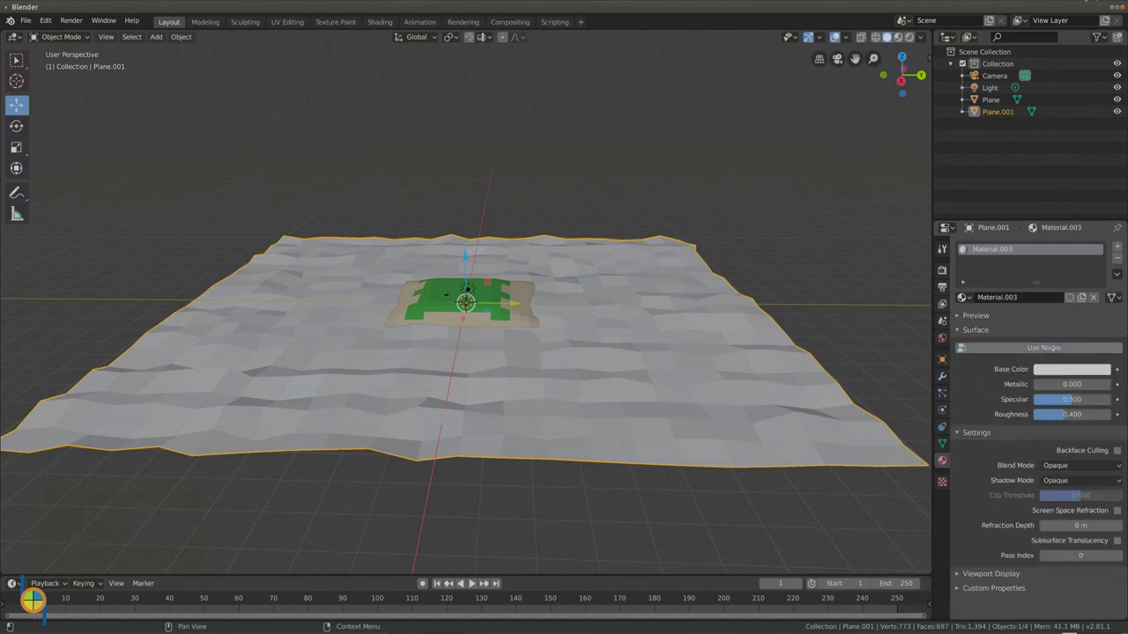
pyautogui.click(1051, 371)
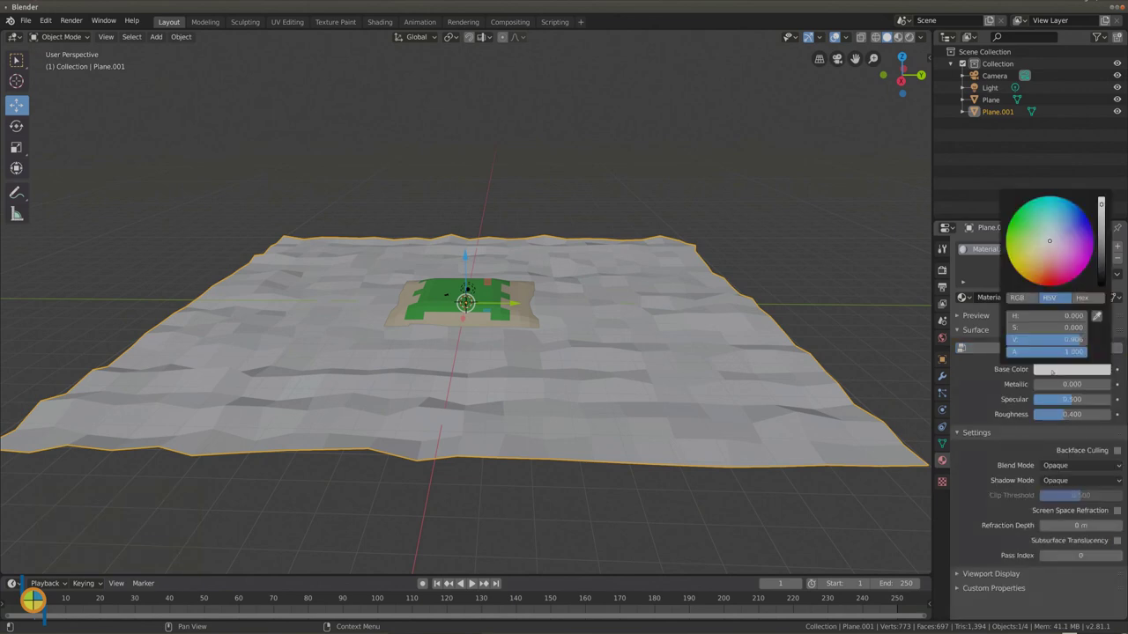
pyautogui.click(1052, 225)
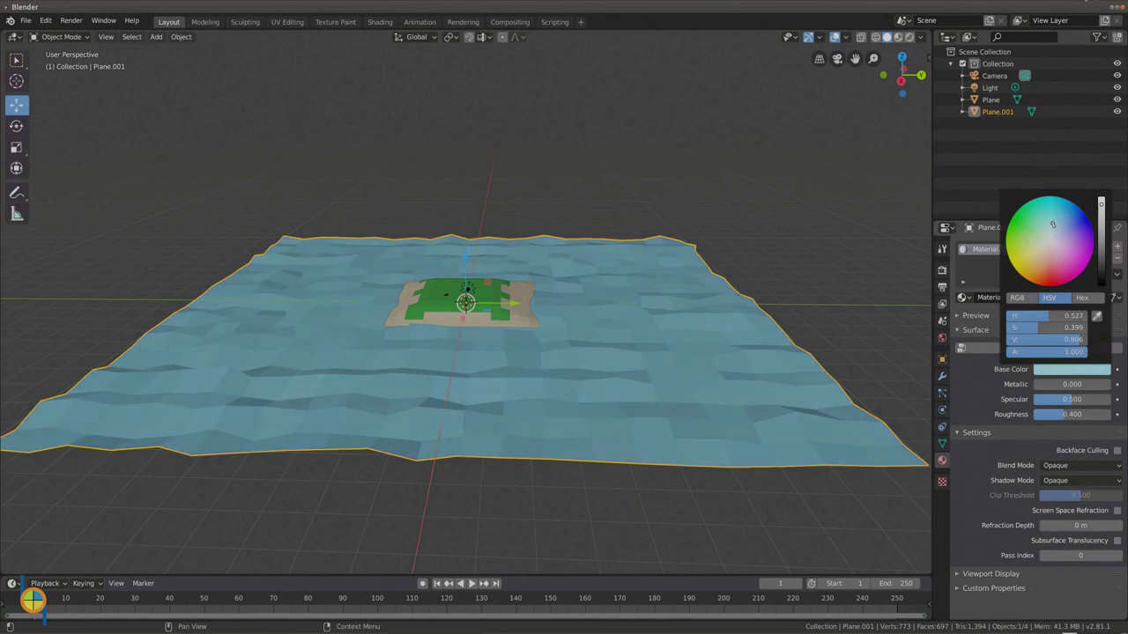
pyautogui.click(1056, 227)
pyautogui.moveTo(1057, 228); pyautogui.dragTo(1052, 228)
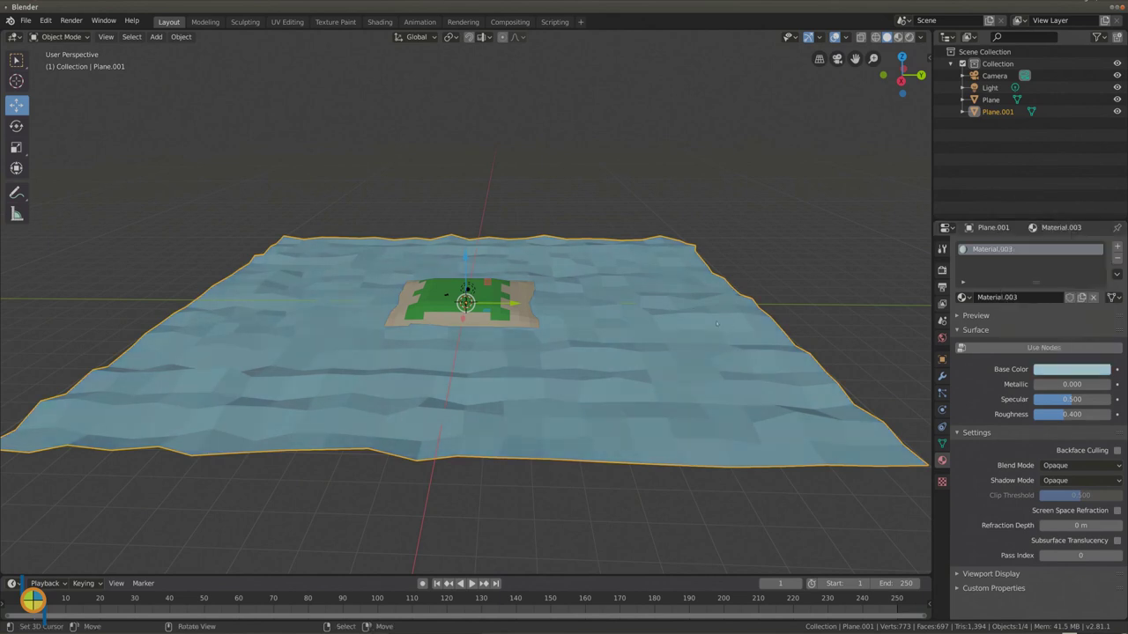